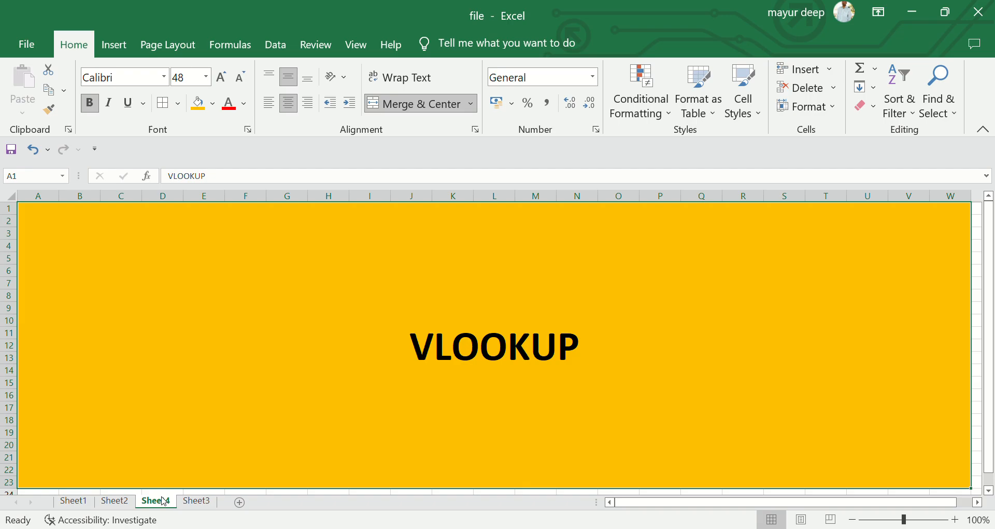
Step: Open Sheet2 and examine its InvNo, InvDate and DueDate columns and the empty Taxable and InvAmt columns
{"action": "left_click", "coordinate": [114, 501]}
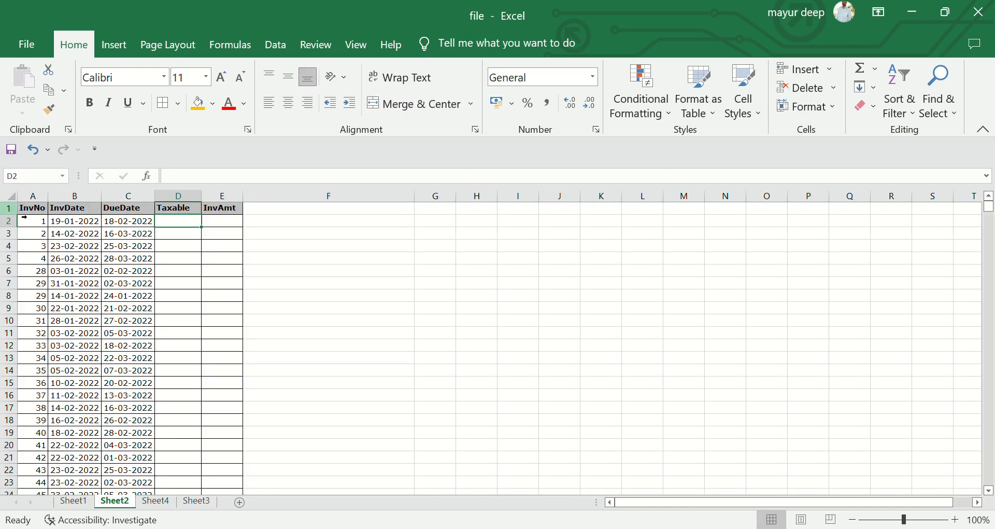
{"action": "left_click", "coordinate": [12, 197]}
{"action": "left_click", "coordinate": [173, 226]}
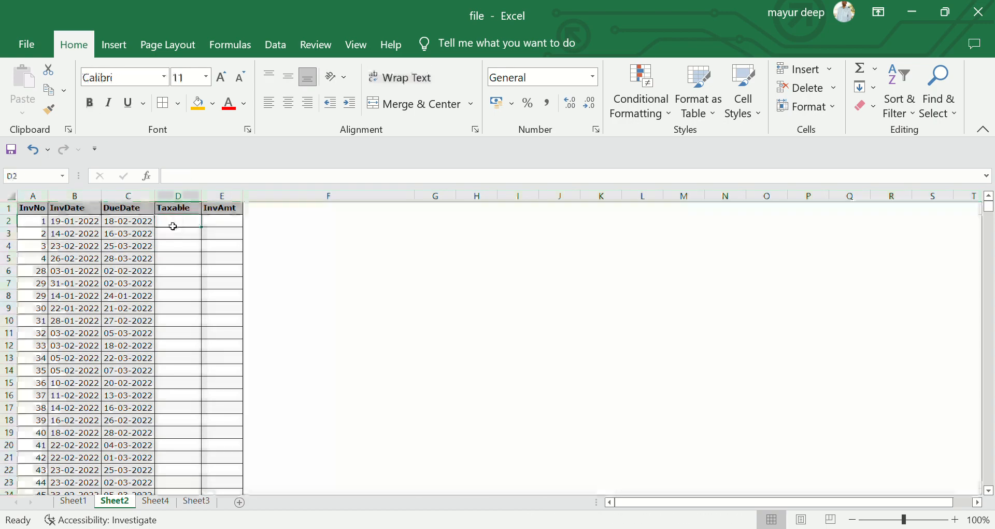
{"action": "left_click_drag", "start_coordinate": [32, 197], "coordinate": [242, 208]}
{"action": "left_click", "coordinate": [75, 196]}
{"action": "left_click", "coordinate": [128, 196]}
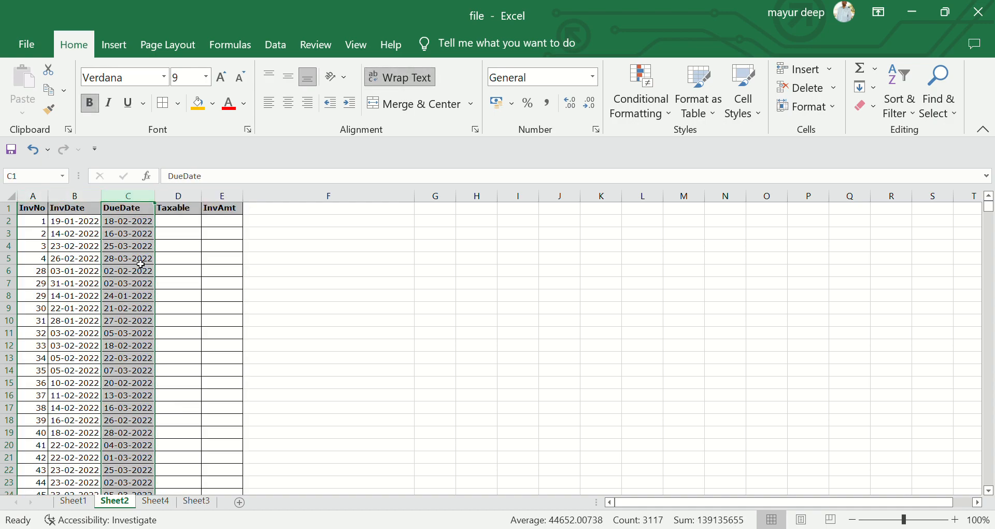
{"action": "left_click", "coordinate": [190, 221]}
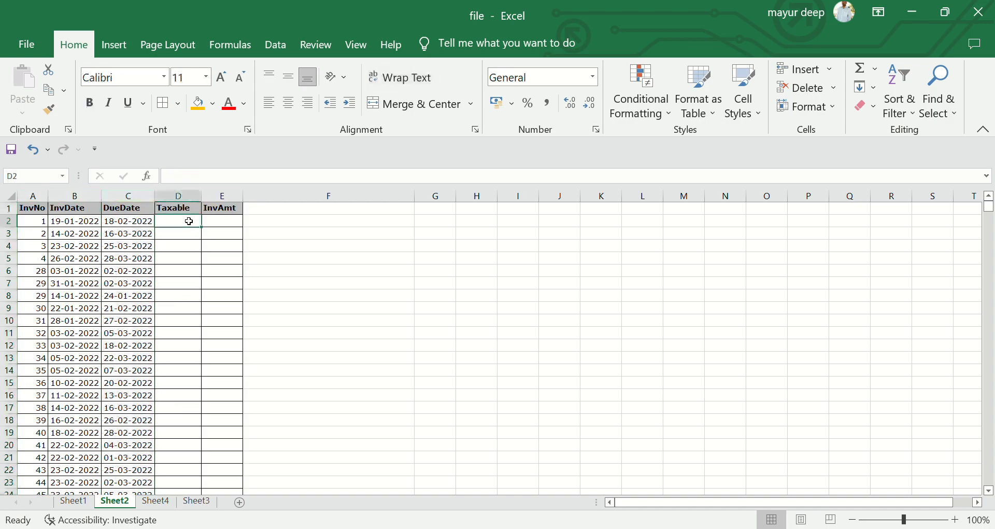
{"action": "key", "text": "Right"}
{"action": "key", "text": "Down"}
{"action": "key", "text": "Left"}
{"action": "key", "text": "Up"}
{"action": "key", "text": "Up"}
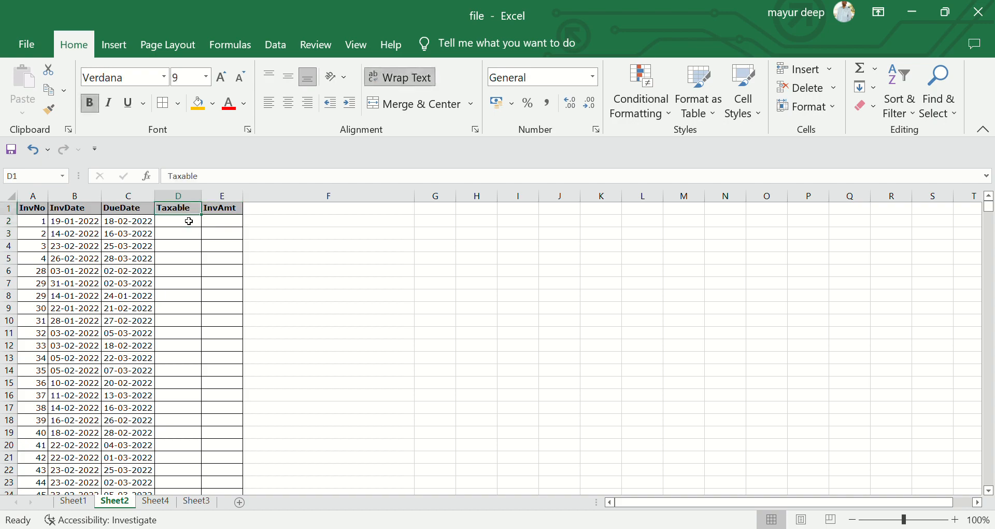
Step: Examine Sheet3's invoice table, including its InvAmt and Taxable columns, and compare its InvNo column with the one in Sheet2
{"action": "left_click", "coordinate": [197, 501]}
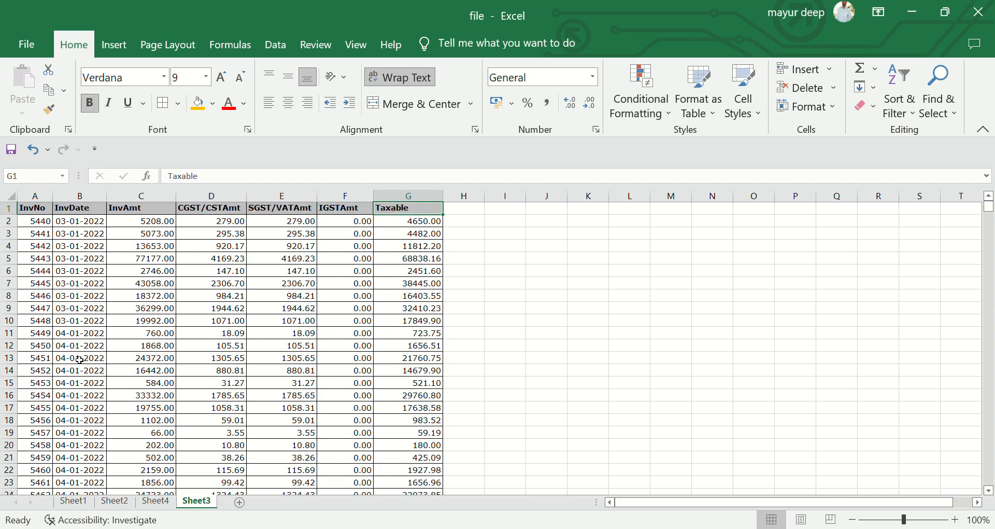
{"action": "left_click", "coordinate": [10, 198]}
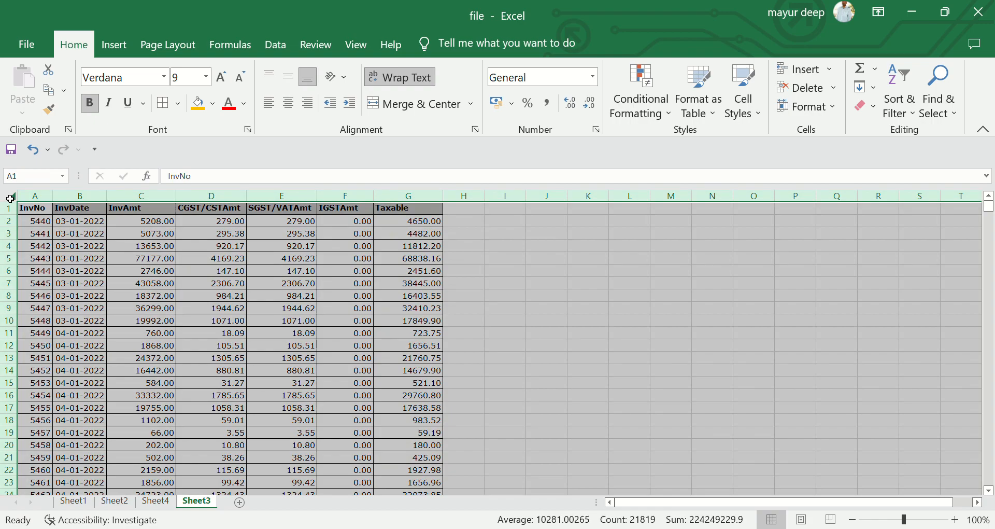
{"action": "left_click_drag", "start_coordinate": [276, 221], "coordinate": [425, 321]}
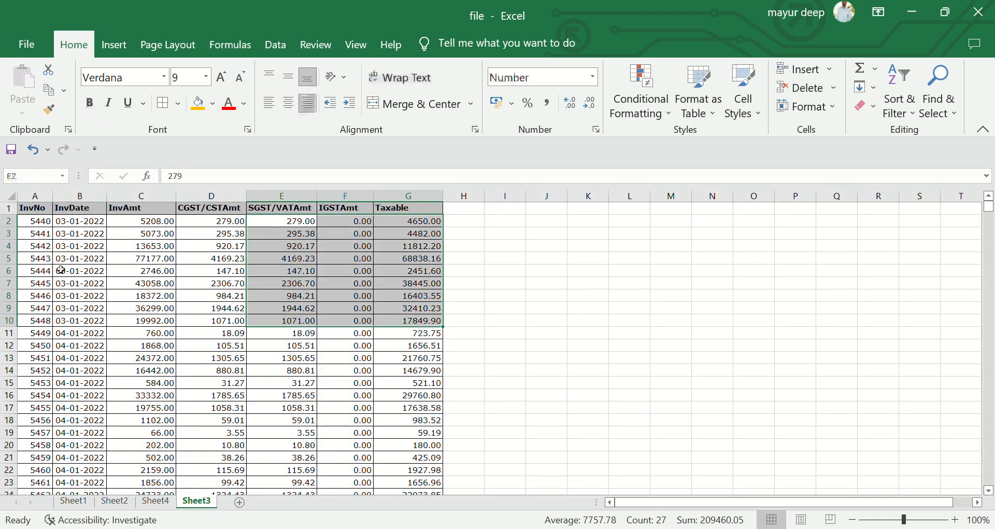
{"action": "left_click", "coordinate": [42, 196]}
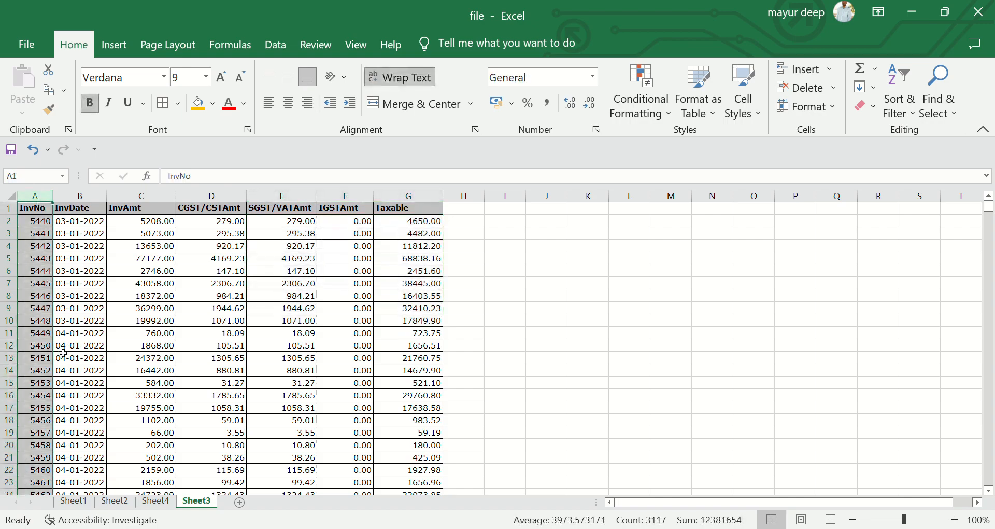
{"action": "left_click", "coordinate": [113, 500]}
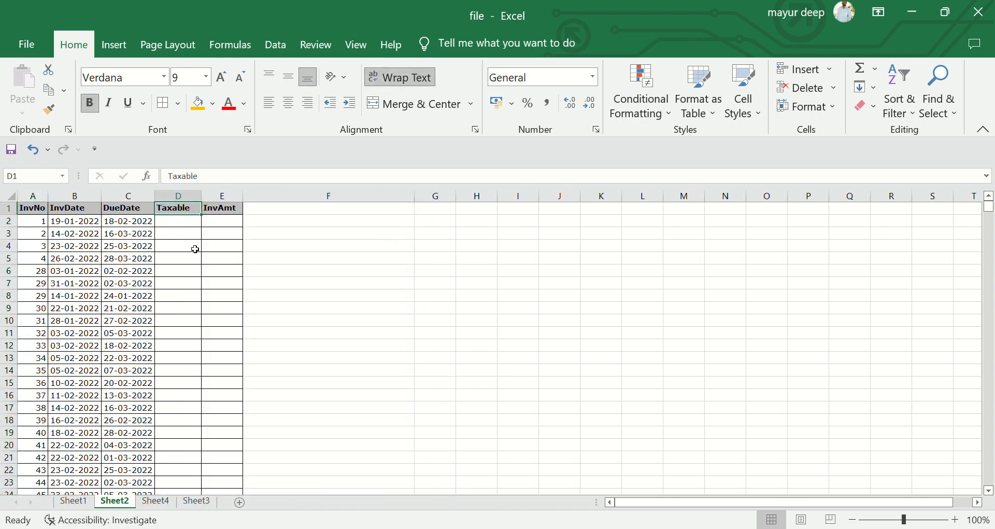
{"action": "left_click", "coordinate": [38, 199]}
{"action": "left_click", "coordinate": [196, 501]}
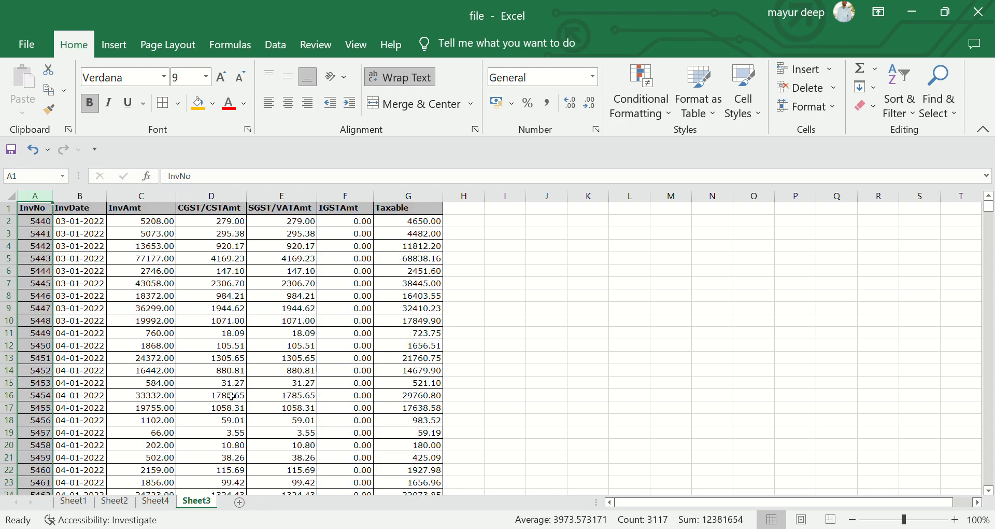
{"action": "left_click", "coordinate": [104, 208]}
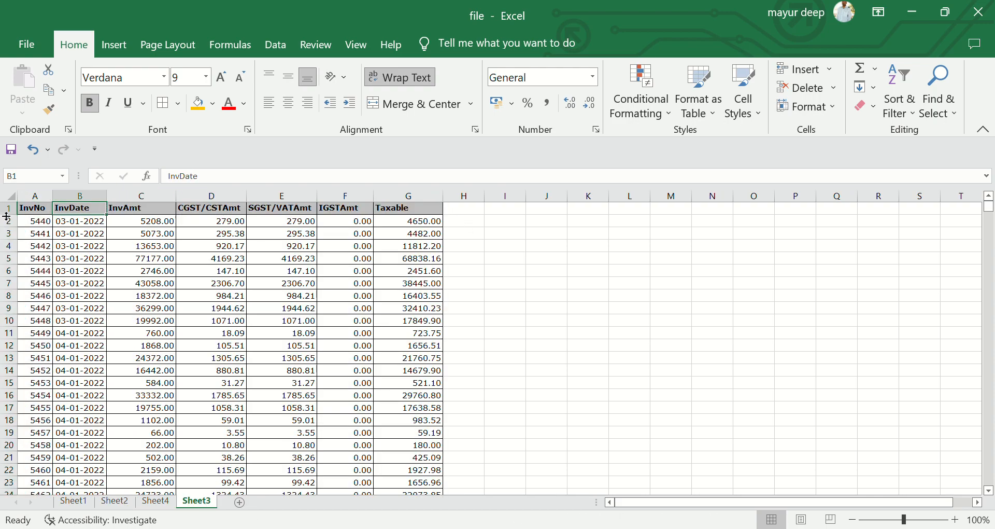
{"action": "left_click", "coordinate": [11, 197]}
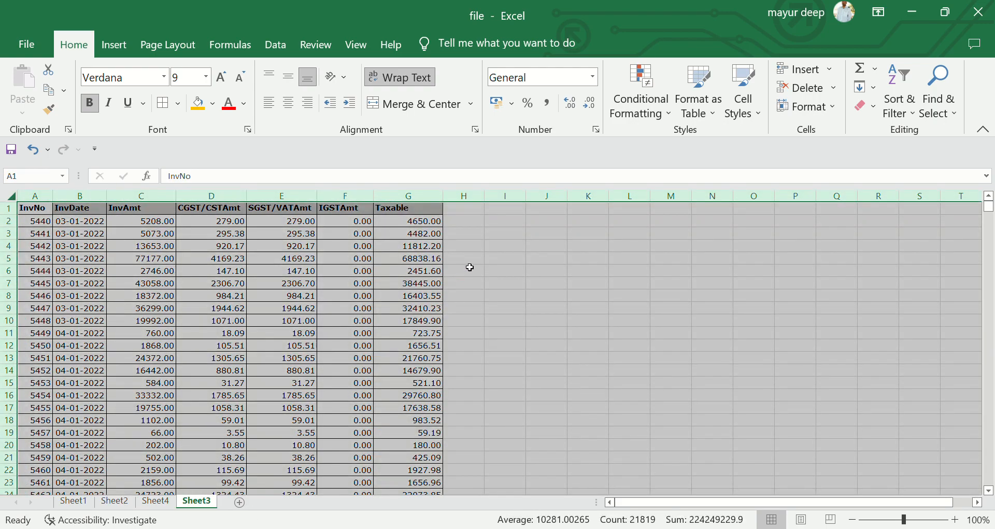
{"action": "left_click", "coordinate": [419, 199]}
{"action": "left_click", "coordinate": [173, 200]}
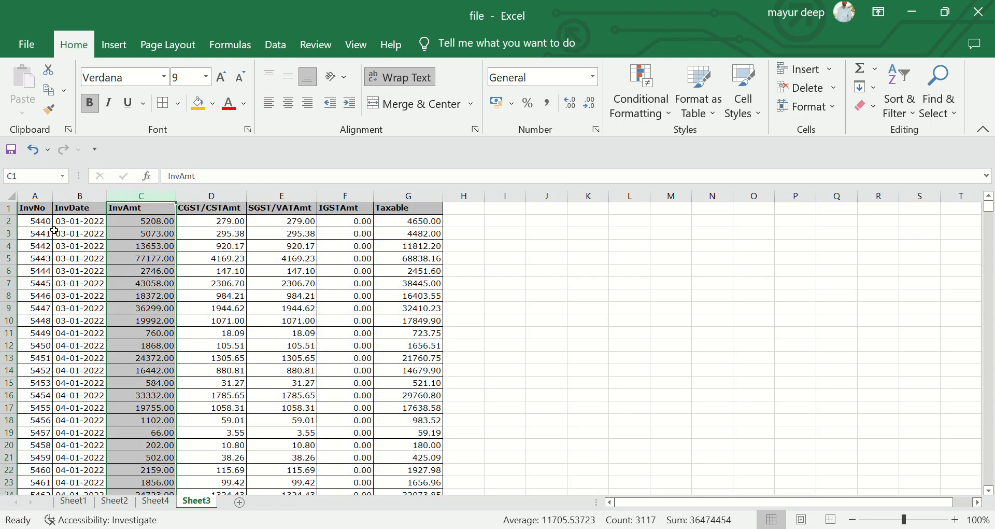
{"action": "left_click", "coordinate": [124, 500]}
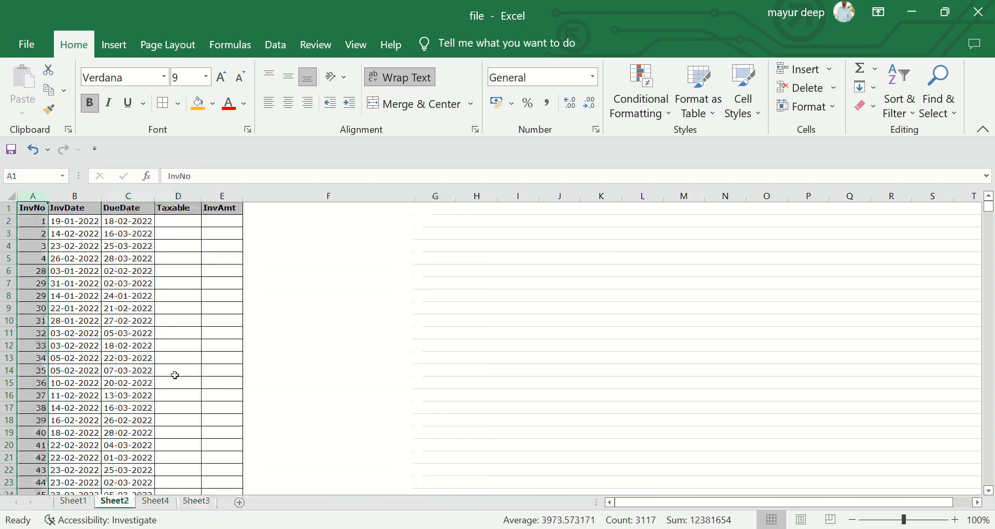
Step: Copy the invoice number in cell A10 of Sheet2 and view Sheet3's invoice table where it would be looked up
{"action": "left_click", "coordinate": [178, 222]}
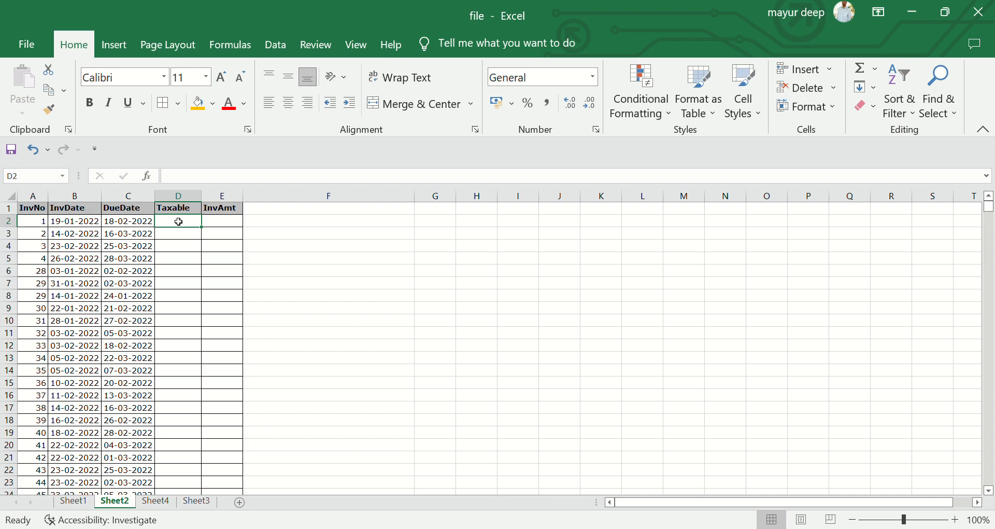
{"action": "key", "text": "Left"}
{"action": "key", "text": "Left"}
{"action": "key", "text": "Left"}
{"action": "key", "text": "Down"}
{"action": "key", "text": "Down"}
{"action": "key", "text": "Down"}
{"action": "key", "text": "Down"}
{"action": "key", "text": "Down"}
{"action": "key", "text": "Down"}
{"action": "key", "text": "Down"}
{"action": "key", "text": "Down"}
{"action": "key", "text": "ctrl+c"}
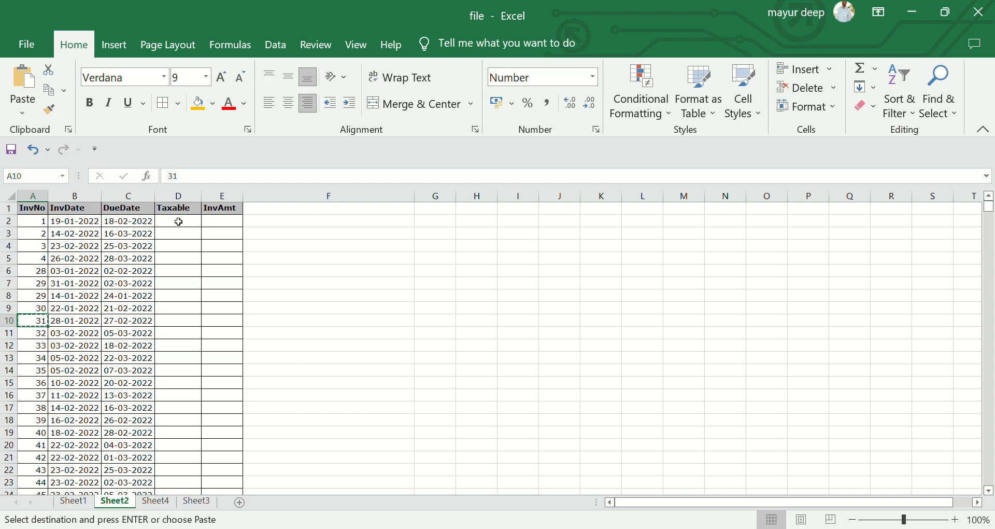
{"action": "left_click", "coordinate": [197, 501]}
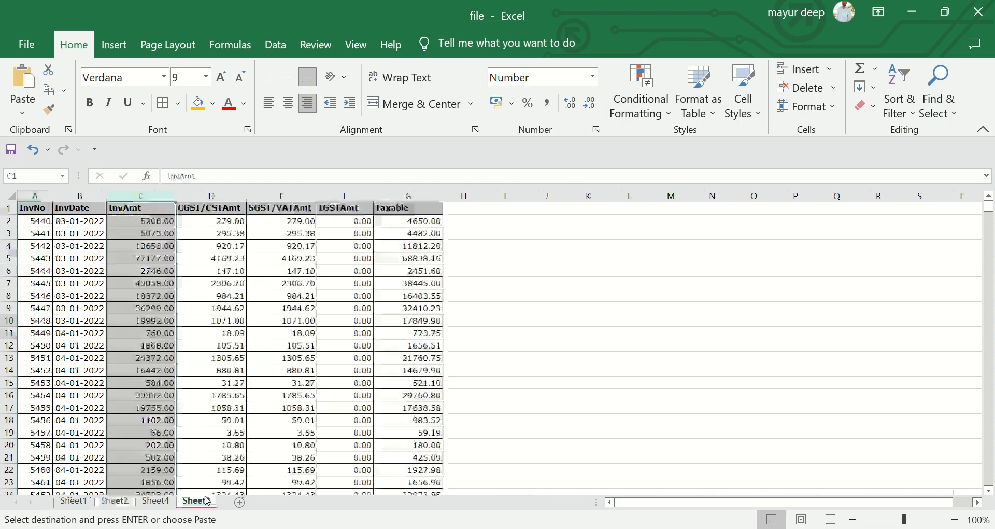
{"action": "left_click", "coordinate": [216, 371]}
Step: Start a VLOOKUP formula in cell D2 of Sheet2 with A2 as the lookup value
{"action": "left_click", "coordinate": [124, 500]}
{"action": "left_click", "coordinate": [172, 228]}
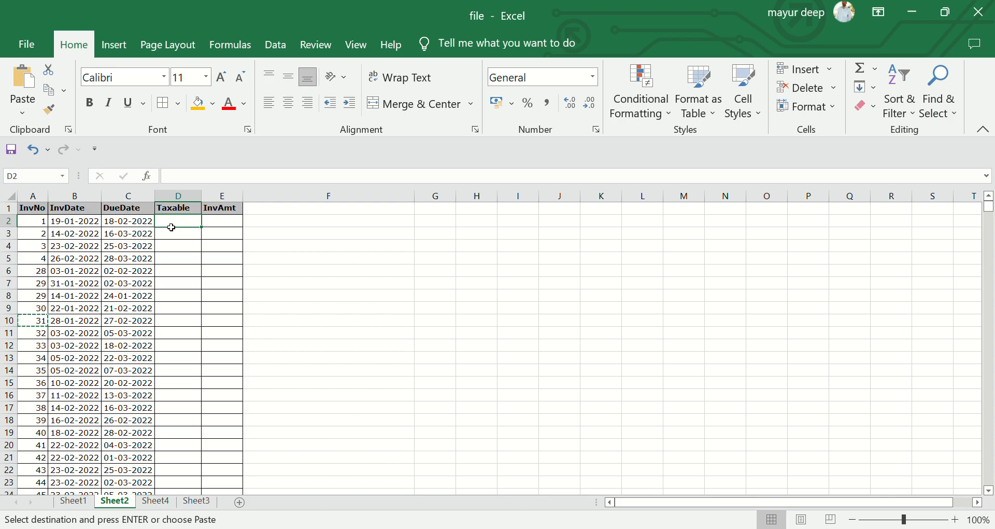
{"action": "type", "text": "=vl"}
{"action": "key", "text": "Tab"}
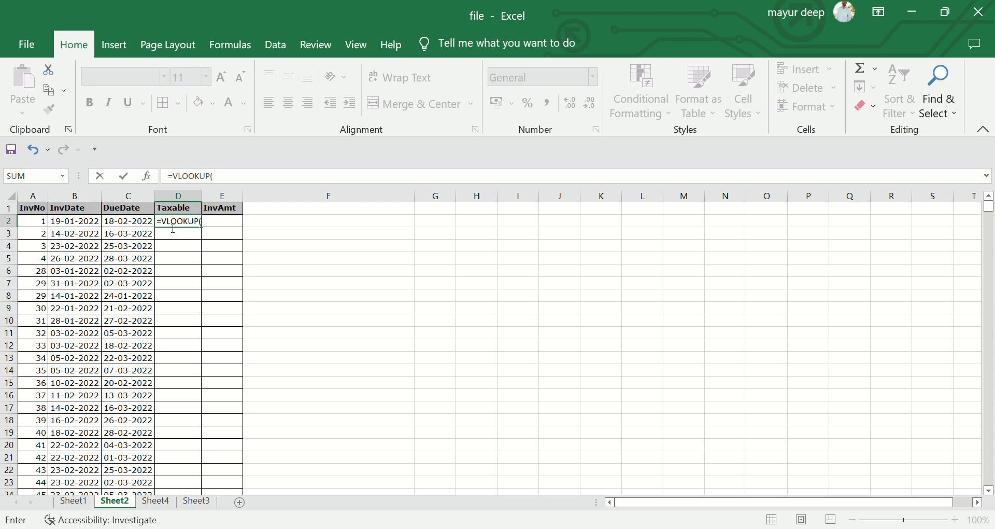
{"action": "key", "text": "Left"}
{"action": "key", "text": "Left"}
{"action": "key", "text": "Left"}
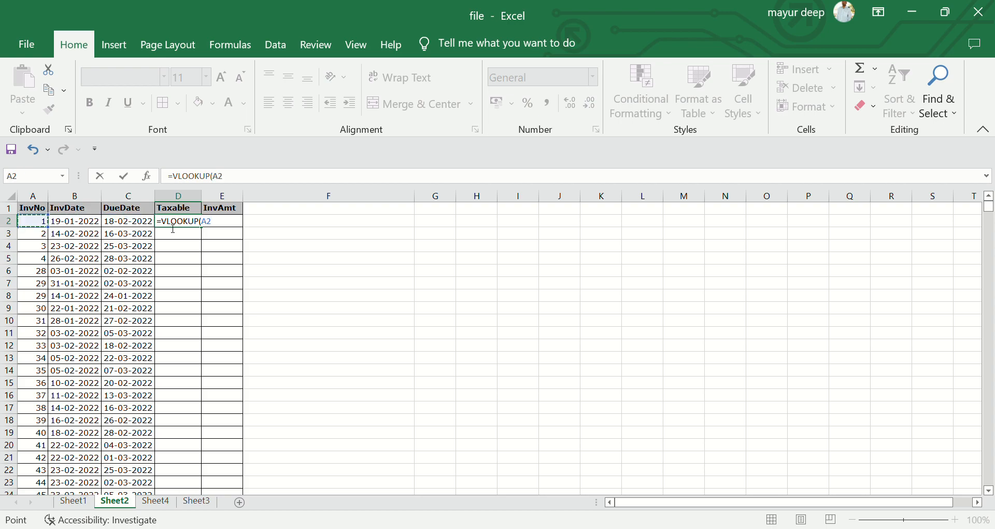
{"action": "type", "text": ","}
Step: Set the VLOOKUP table array to Sheet3!A1:G3117
{"action": "left_click", "coordinate": [197, 502]}
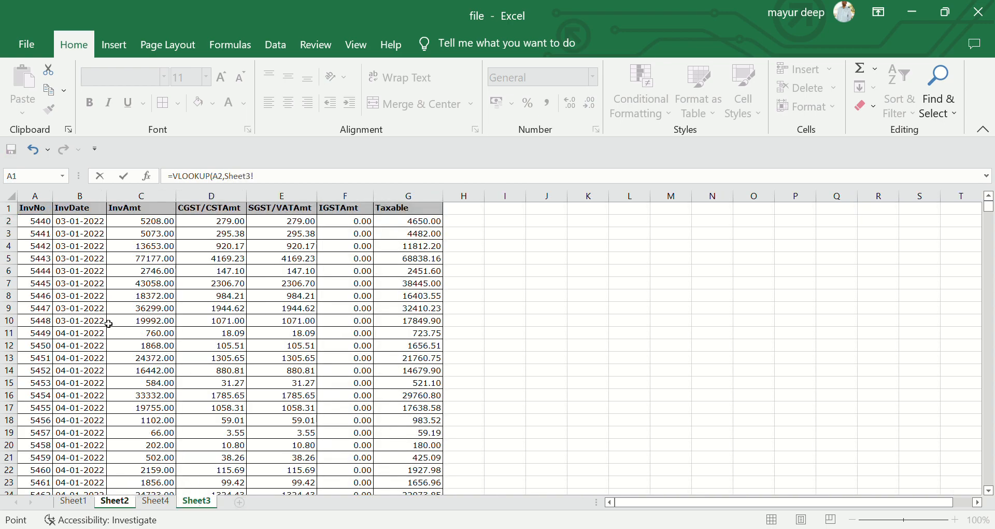
{"action": "left_click_drag", "start_coordinate": [21, 214], "coordinate": [436, 358]}
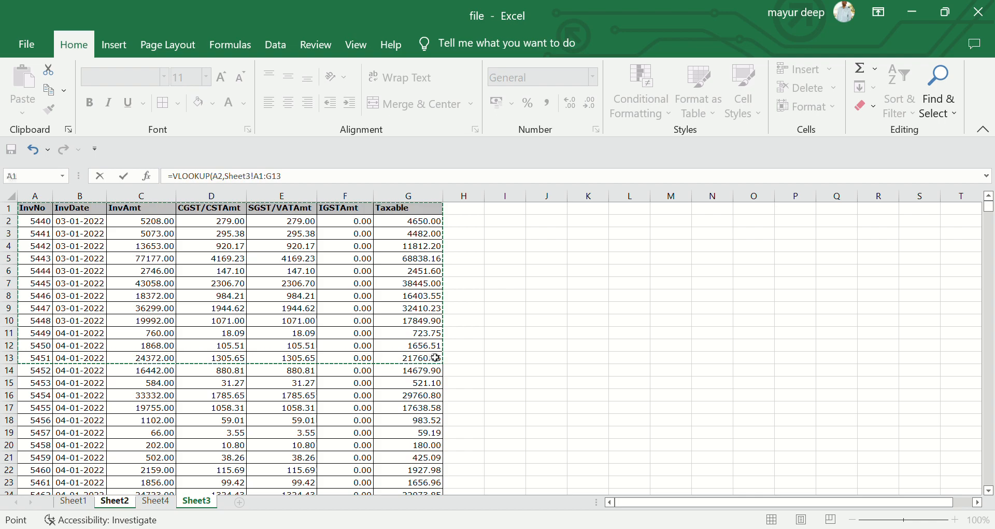
{"action": "key", "text": "ctrl+shift+Down"}
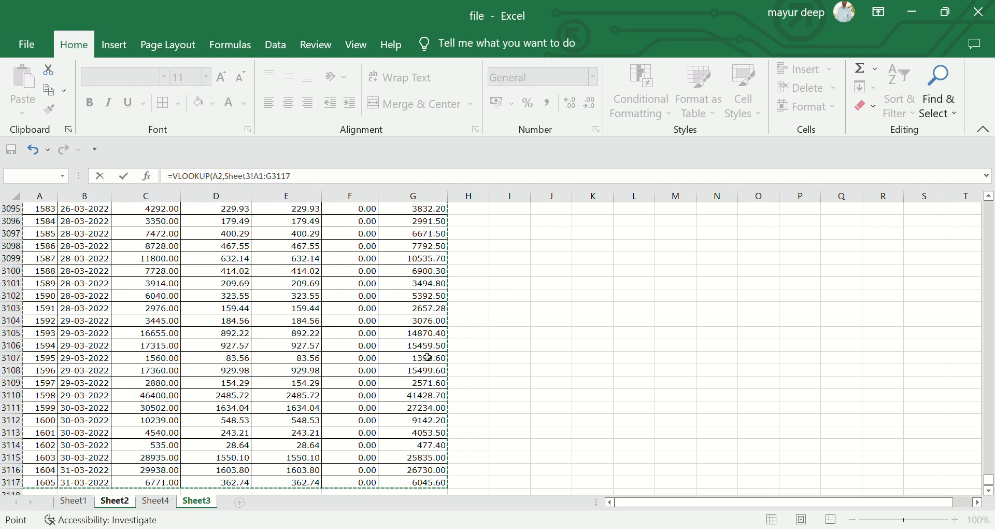
{"action": "left_click", "coordinate": [328, 181]}
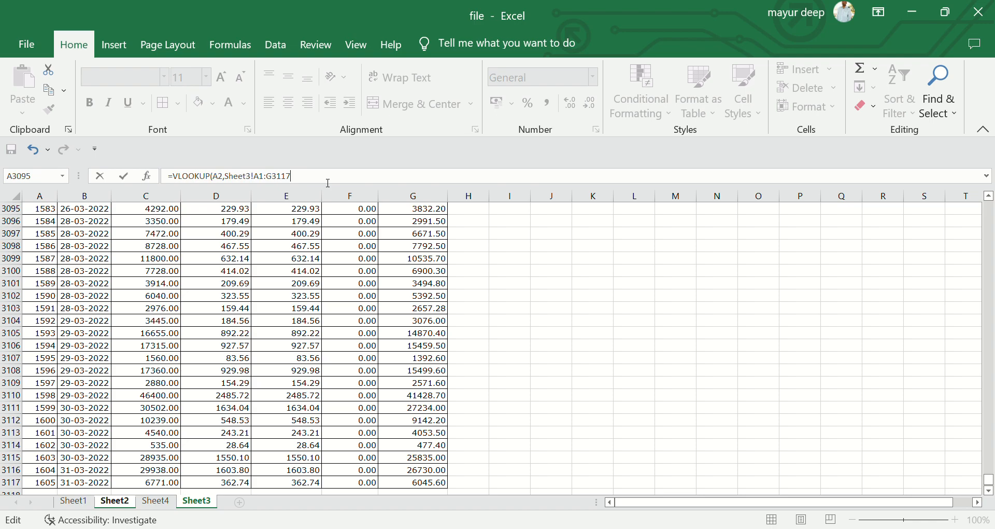
{"action": "type", "text": ","}
Step: Complete the VLOOKUP with column index 7 for Taxable and 0 for an exact match, and enter the formula
{"action": "left_click_drag", "start_coordinate": [989, 481], "coordinate": [228, 262]}
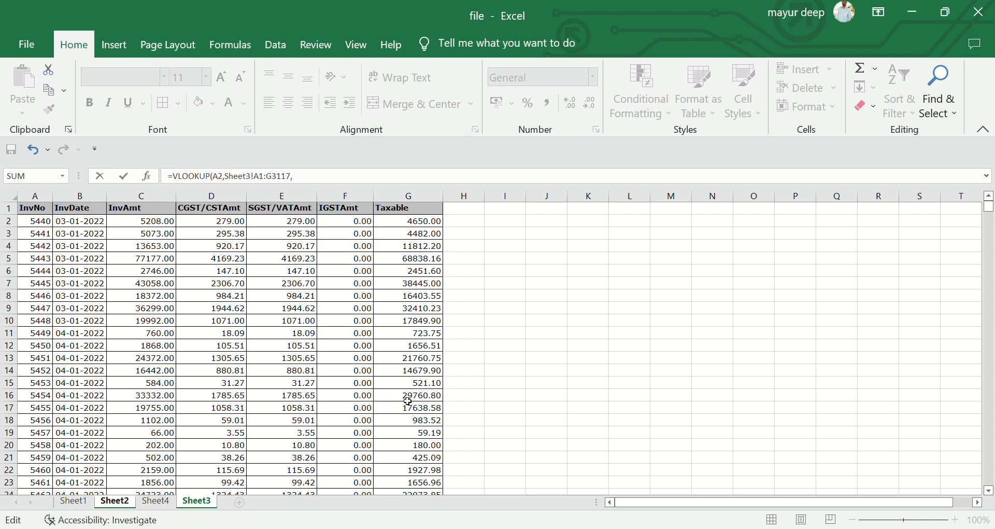
{"action": "type", "text": "7,"}
{"action": "type", "text": "0)"}
{"action": "key", "text": "Return"}
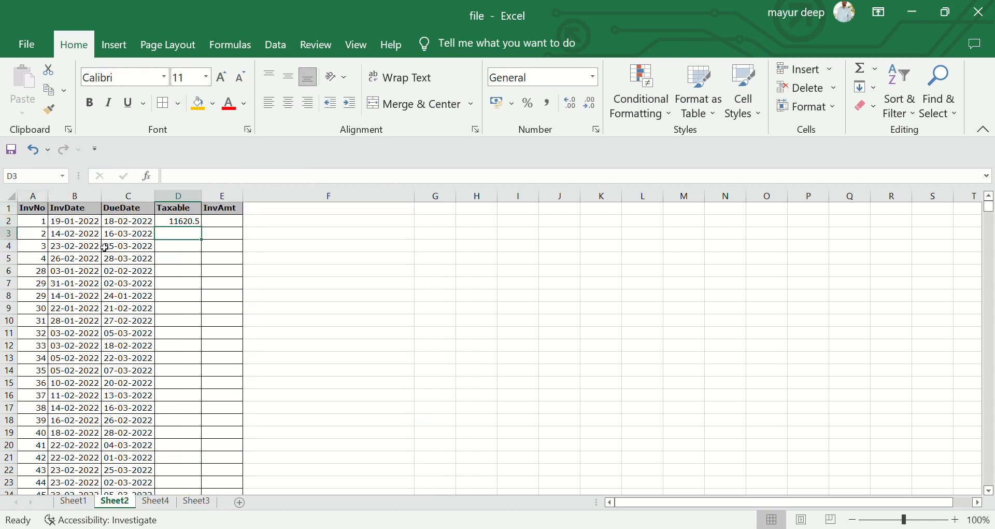
Step: Review the formula in D2 and check how many InvNo entries run from A2 to the end of Sheet2, returning to D2
{"action": "left_click", "coordinate": [164, 226]}
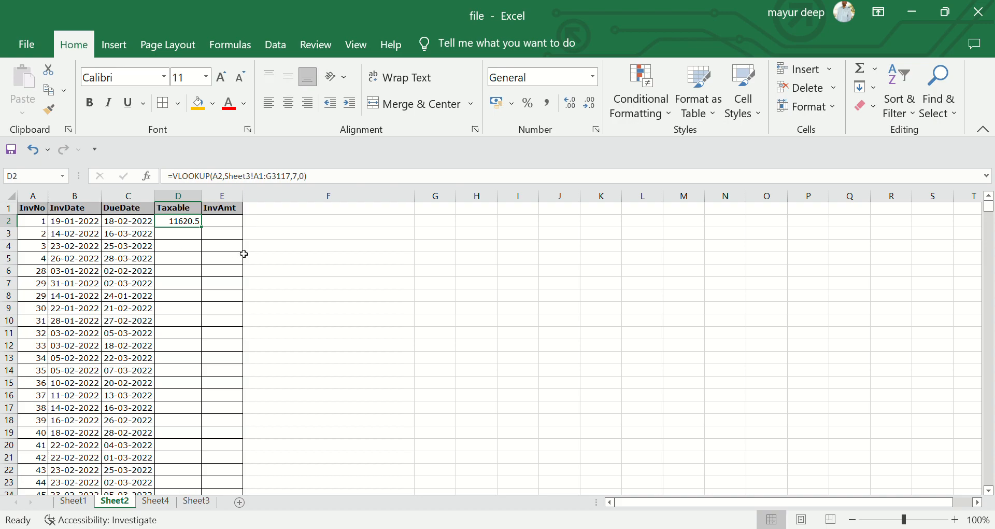
{"action": "left_click", "coordinate": [28, 223]}
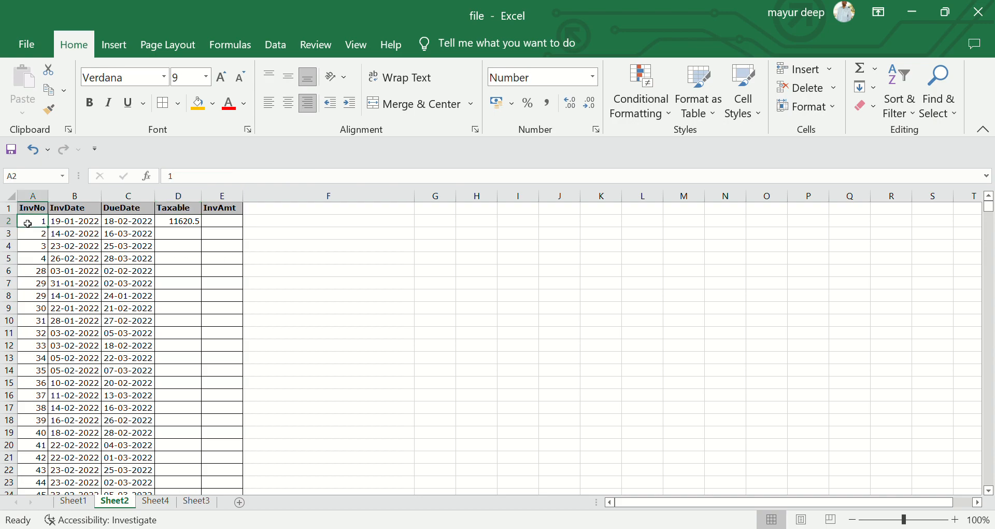
{"action": "key", "text": "ctrl+shift+Down"}
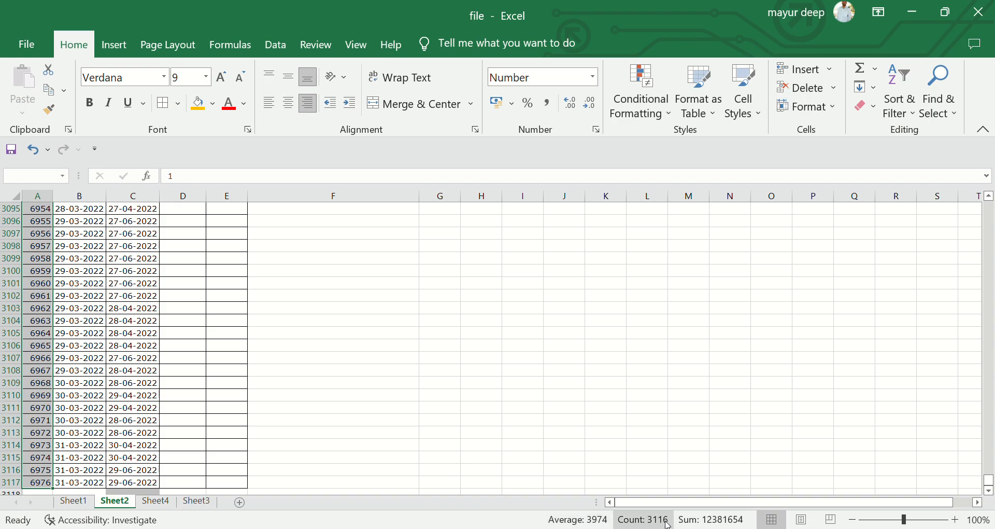
{"action": "left_click", "coordinate": [137, 284]}
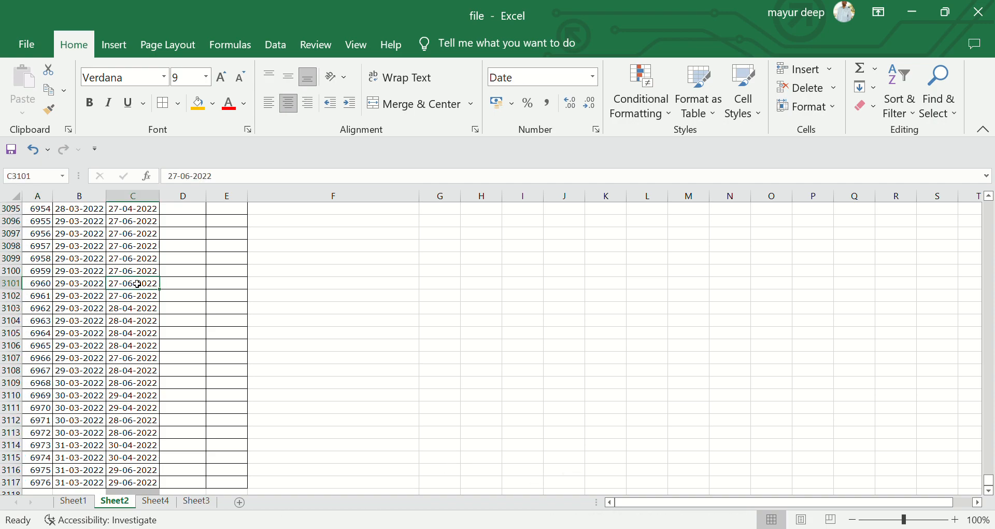
{"action": "key", "text": "ctrl+Up"}
{"action": "key", "text": "Down"}
{"action": "key", "text": "Right"}
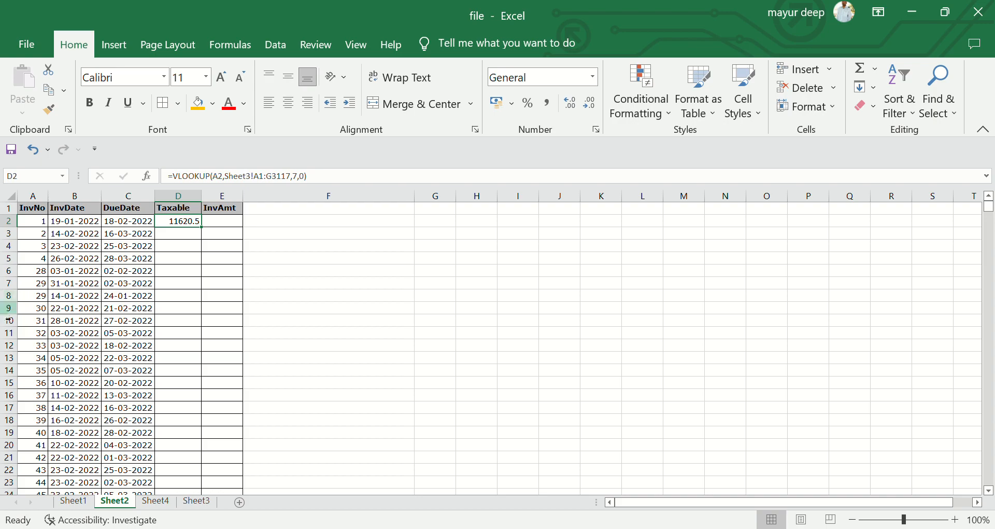
{"action": "left_click", "coordinate": [80, 238]}
{"action": "left_click", "coordinate": [192, 225]}
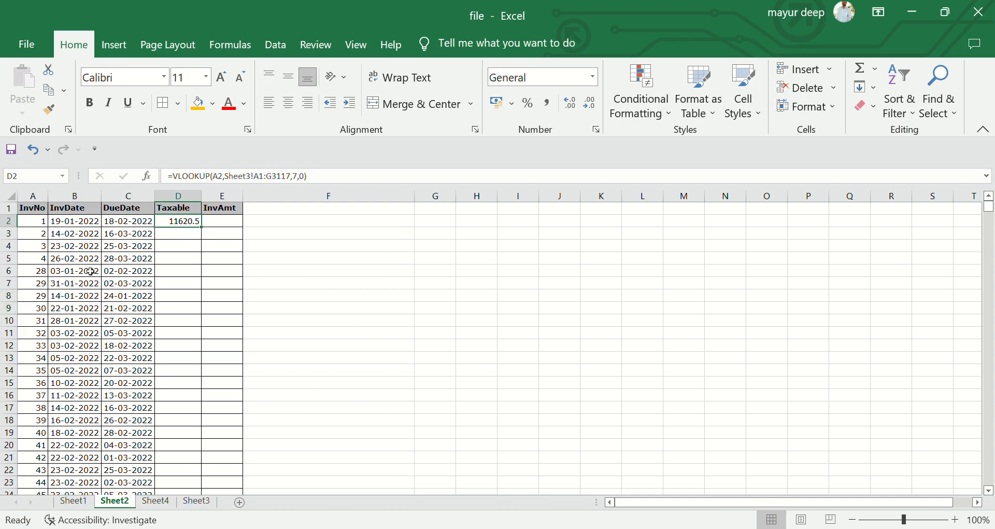
{"action": "left_click", "coordinate": [161, 238]}
{"action": "type", "text": "=vlu"}
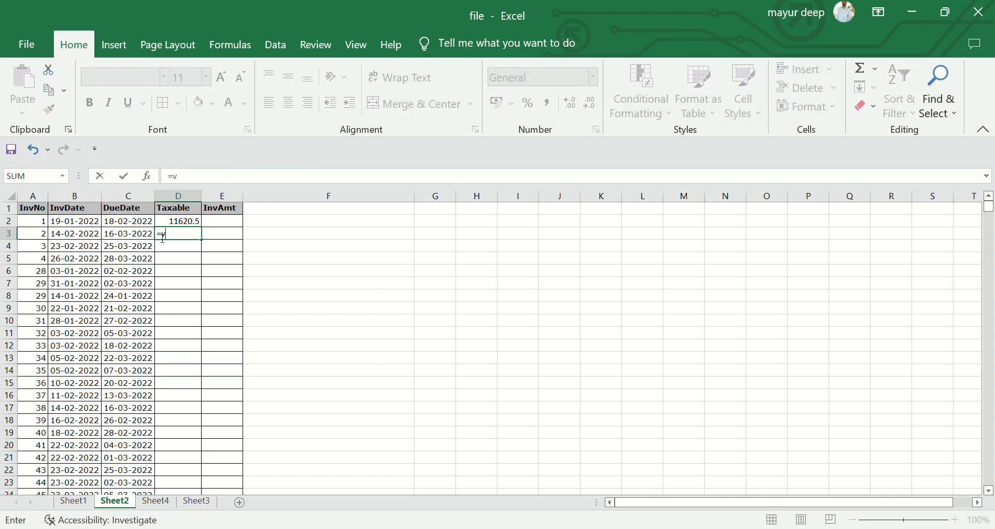
{"action": "key", "text": "BackSpace"}
{"action": "key", "text": "BackSpace"}
{"action": "key", "text": "BackSpace"}
{"action": "key", "text": "BackSpace"}
{"action": "key", "text": "Escape"}
{"action": "left_click", "coordinate": [186, 220]}
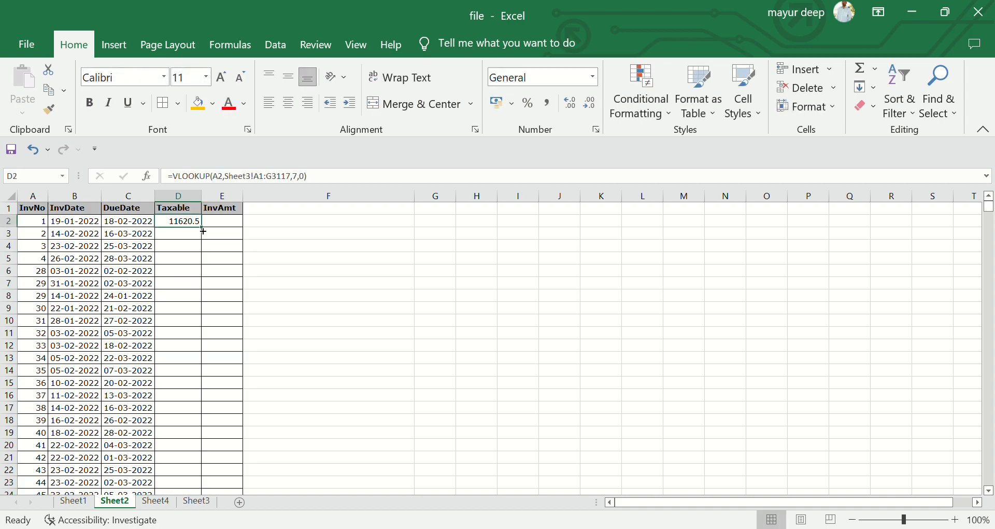
Step: Fill the VLOOKUP formula from D2 down the whole Taxable column in Sheet2
{"action": "left_click_drag", "start_coordinate": [204, 232], "coordinate": [205, 330]}
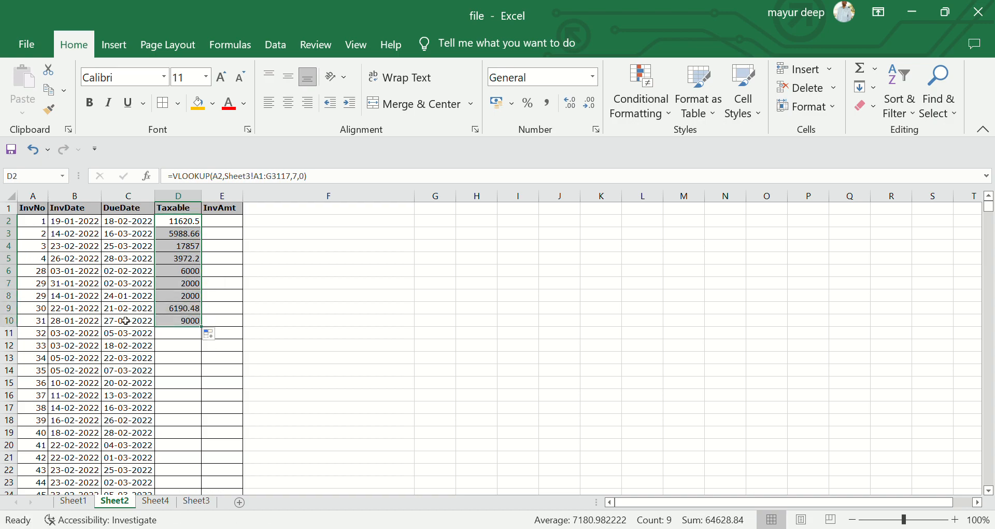
{"action": "double_click", "coordinate": [207, 332]}
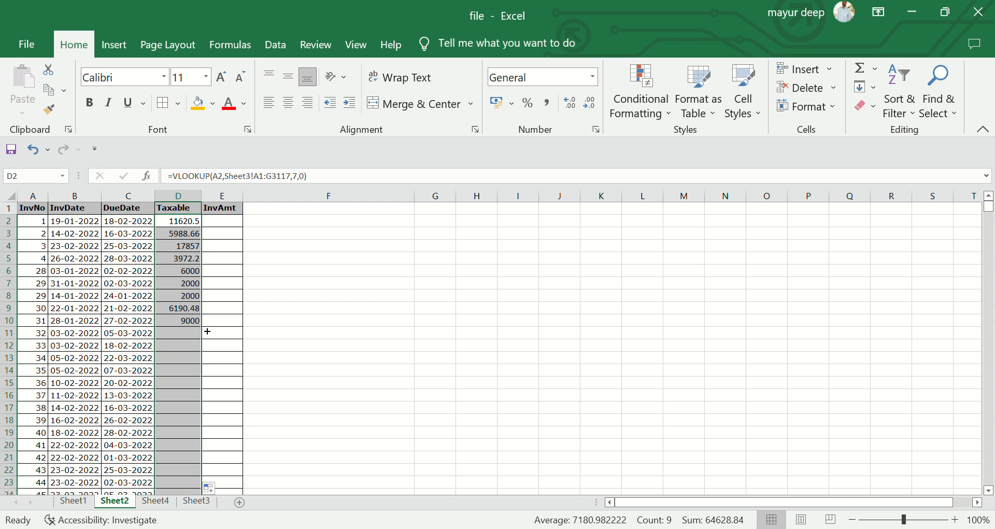
Step: Start a VLOOKUP formula in cell E2 of the InvAmt column with A2 as the lookup value
{"action": "left_click", "coordinate": [226, 226]}
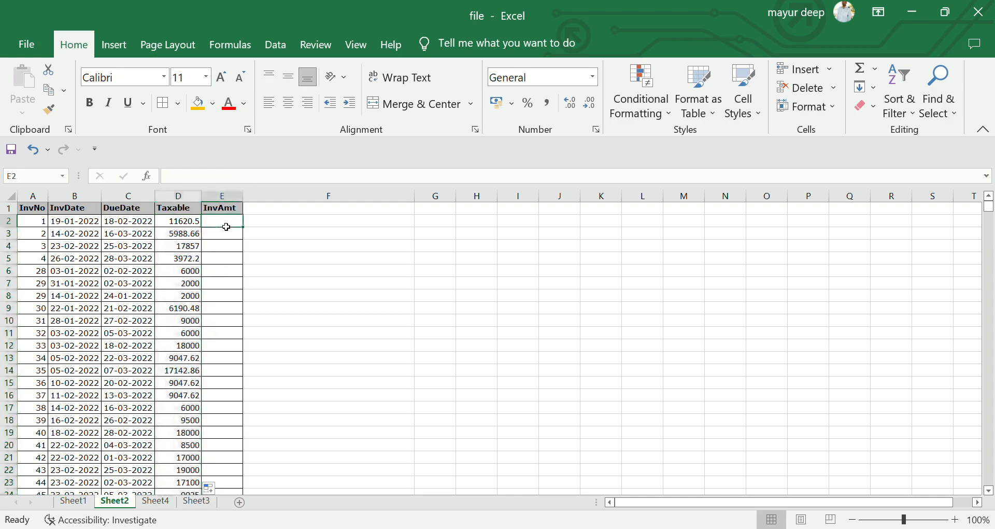
{"action": "type", "text": "=VLOOKUP("}
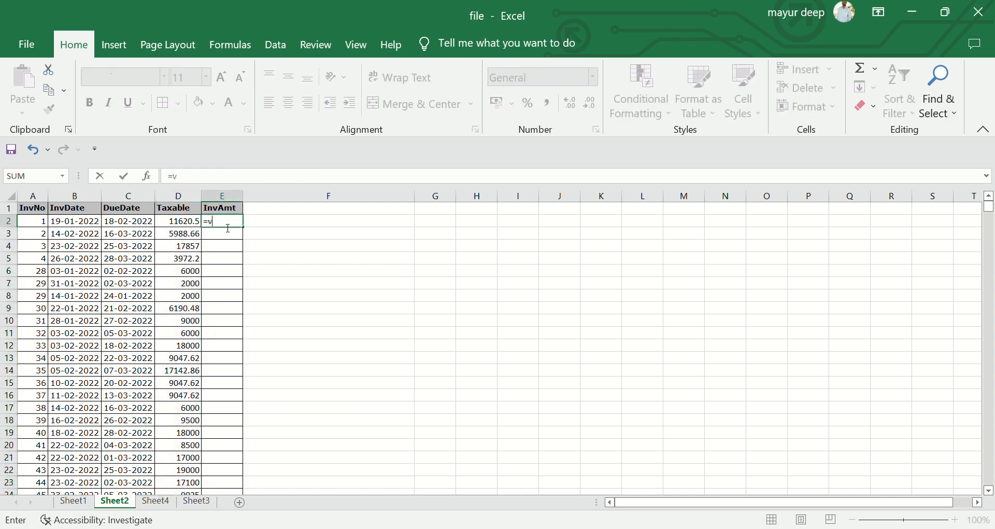
{"action": "key", "text": "Left"}
{"action": "key", "text": "Left"}
{"action": "key", "text": "Left"}
{"action": "key", "text": "Left"}
{"action": "type", "text": ","}
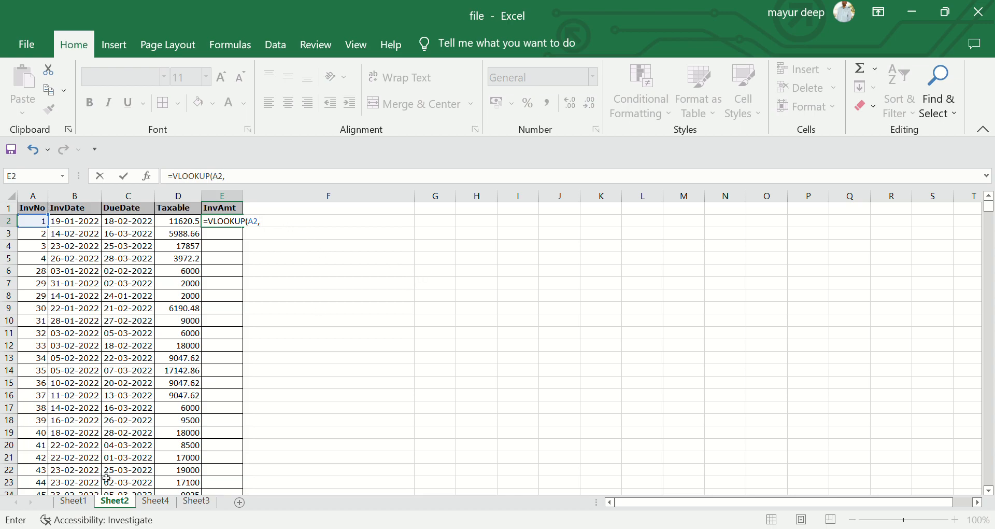
Step: Set the table array of the InvAmt VLOOKUP to Sheet3!A1:G3117
{"action": "left_click", "coordinate": [195, 507]}
{"action": "left_click_drag", "start_coordinate": [34, 210], "coordinate": [414, 349]}
{"action": "key", "text": "ctrl+shift+Down"}
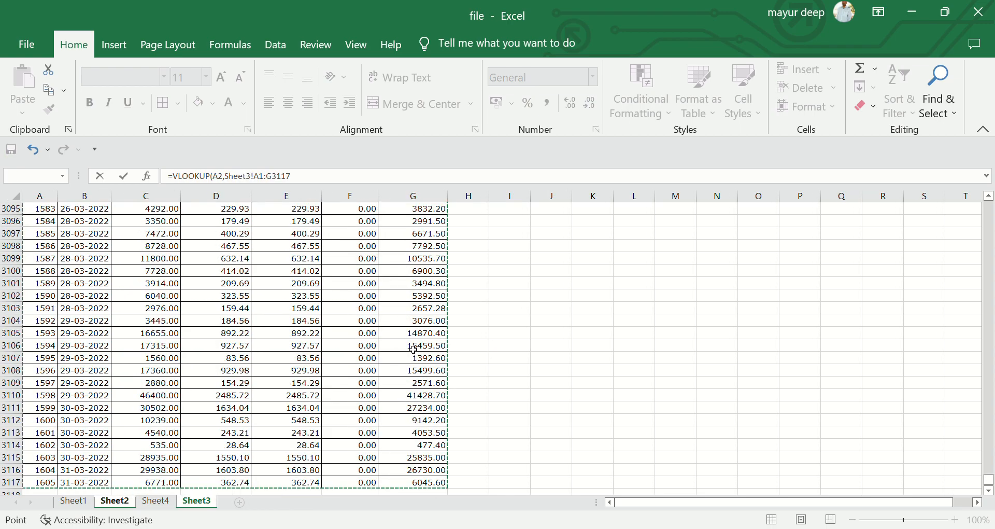
Step: Complete the InvAmt VLOOKUP with column index 3 and 0 for an exact match, and enter the formula
{"action": "left_click", "coordinate": [399, 180]}
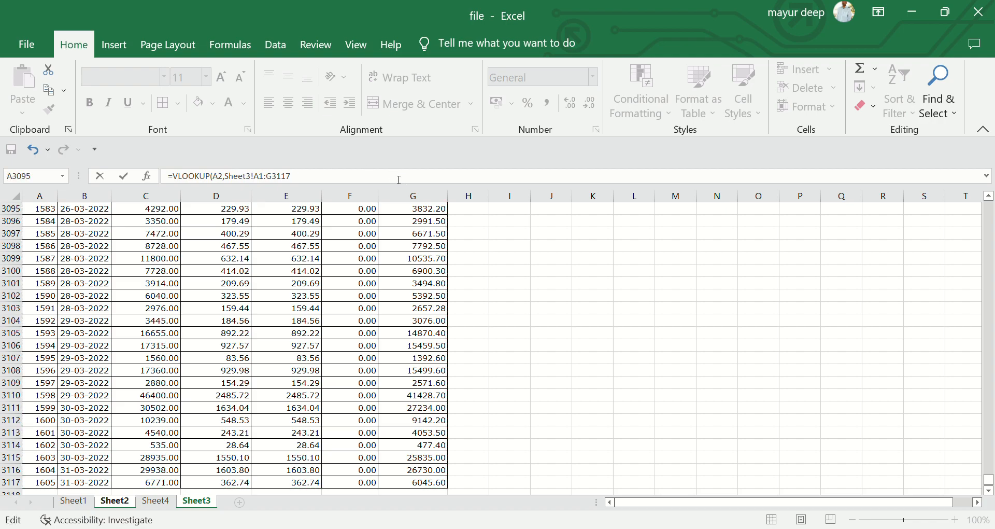
{"action": "left_click_drag", "start_coordinate": [989, 481], "coordinate": [989, 205]}
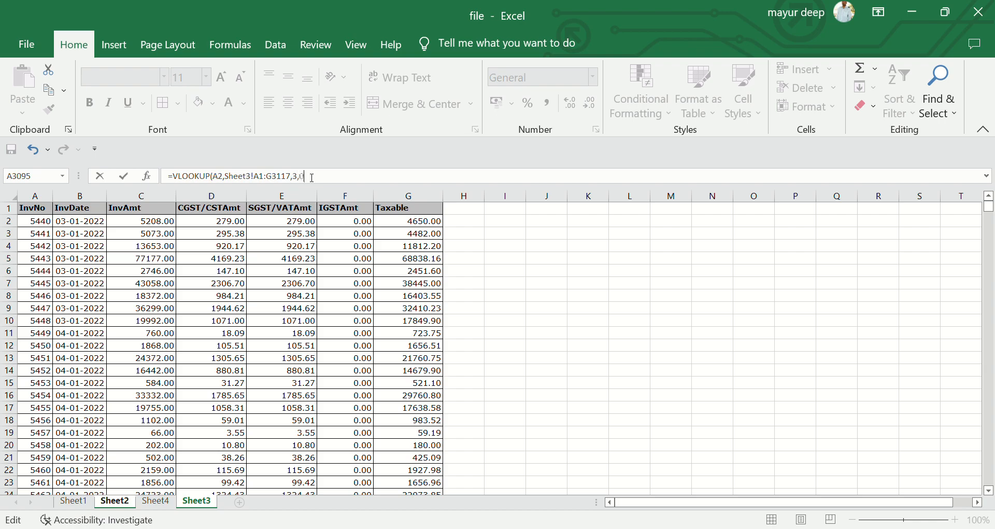
{"action": "key", "text": "Return"}
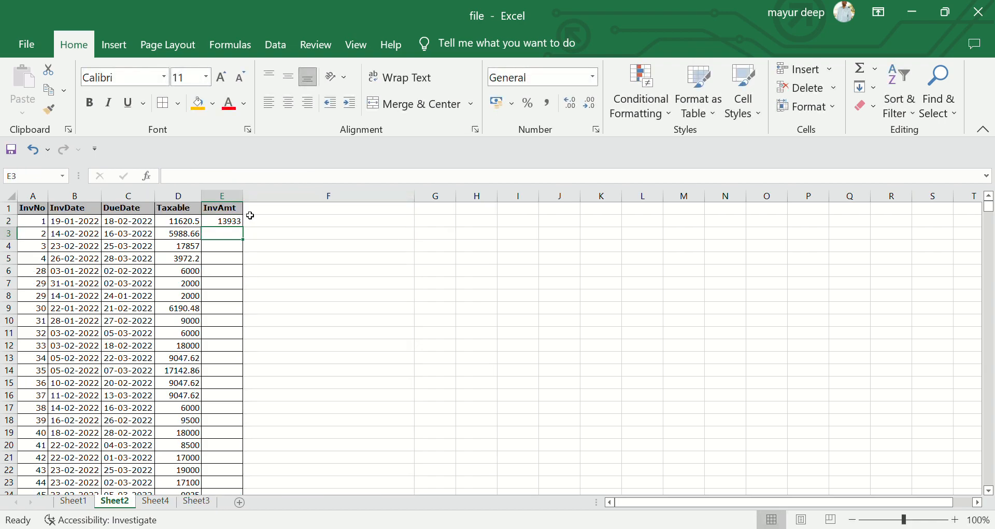
Step: Fill the VLOOKUP formula from E2 down the whole InvAmt column in Sheet2
{"action": "left_click", "coordinate": [238, 226]}
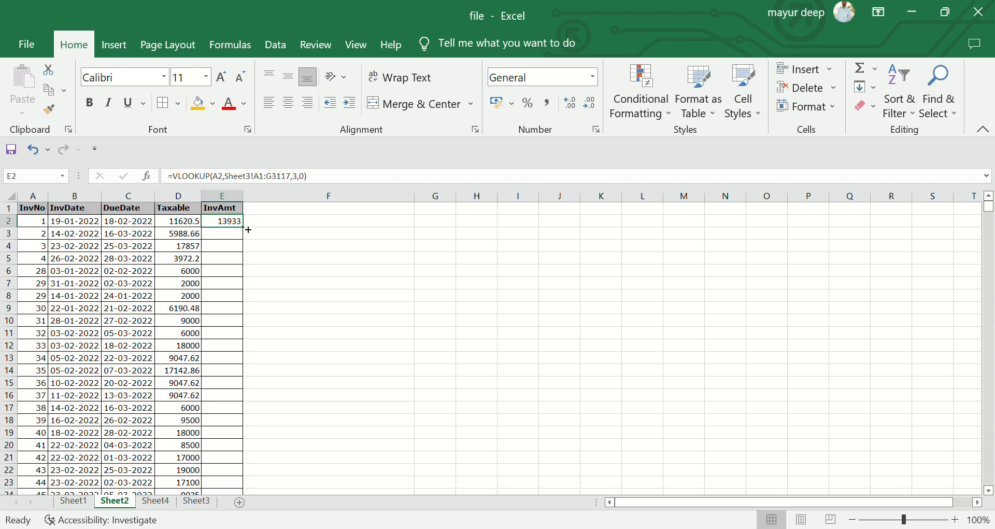
{"action": "left_click", "coordinate": [231, 239]}
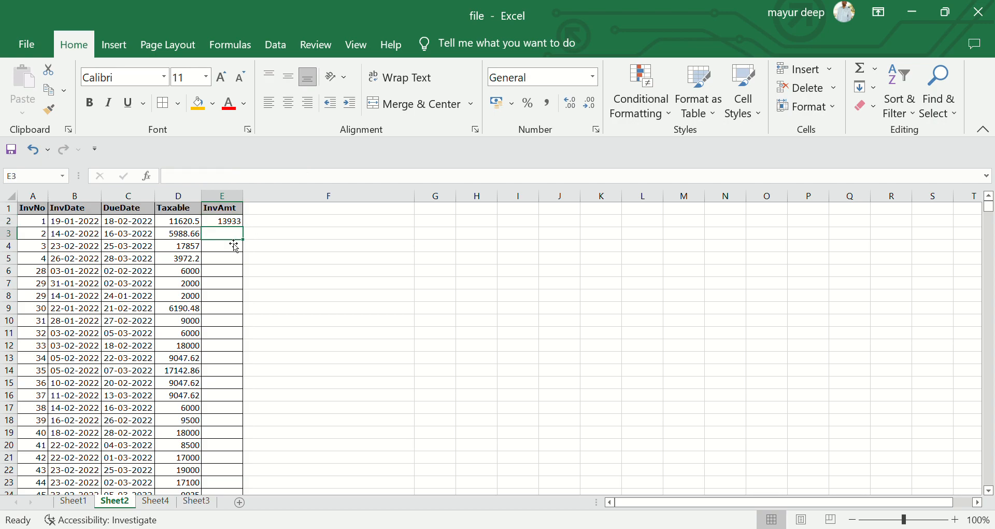
{"action": "left_click", "coordinate": [238, 223]}
{"action": "double_click", "coordinate": [243, 227]}
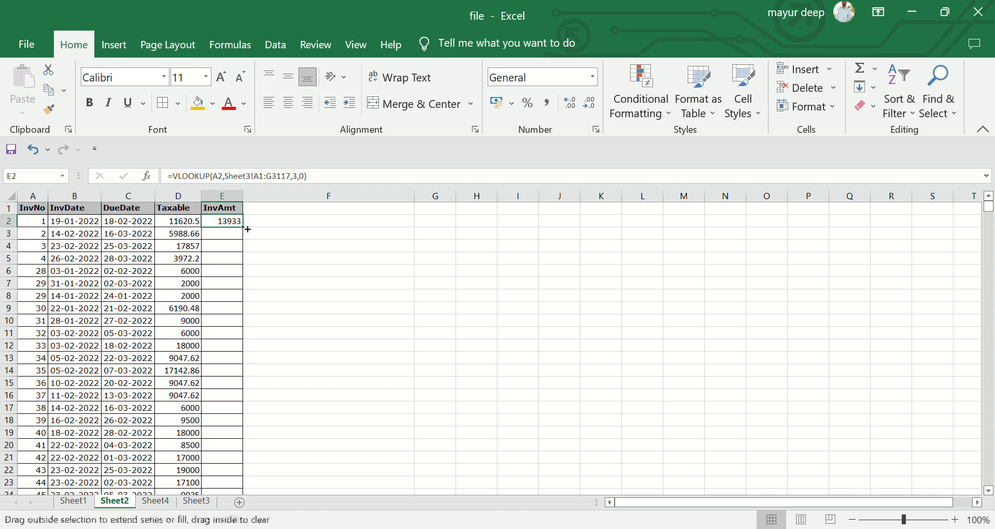
{"action": "scroll", "coordinate": [243, 425], "scroll_direction": "down", "scroll_amount": 11}
{"action": "scroll", "coordinate": [243, 425], "scroll_direction": "up", "scroll_amount": 11}
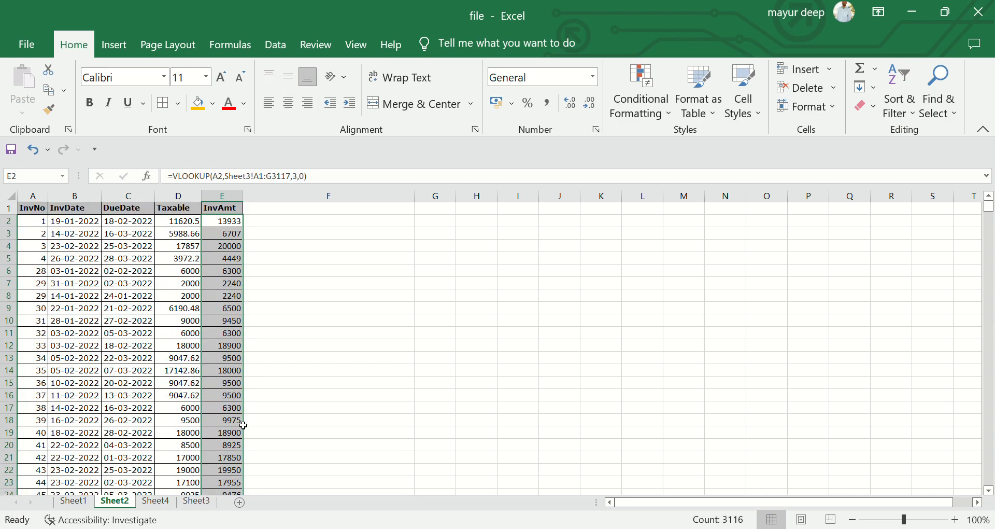
Step: Review the VLOOKUP formulas in D2 and E2 against the invoice numbers and the source data in Sheet3
{"action": "left_click", "coordinate": [180, 222]}
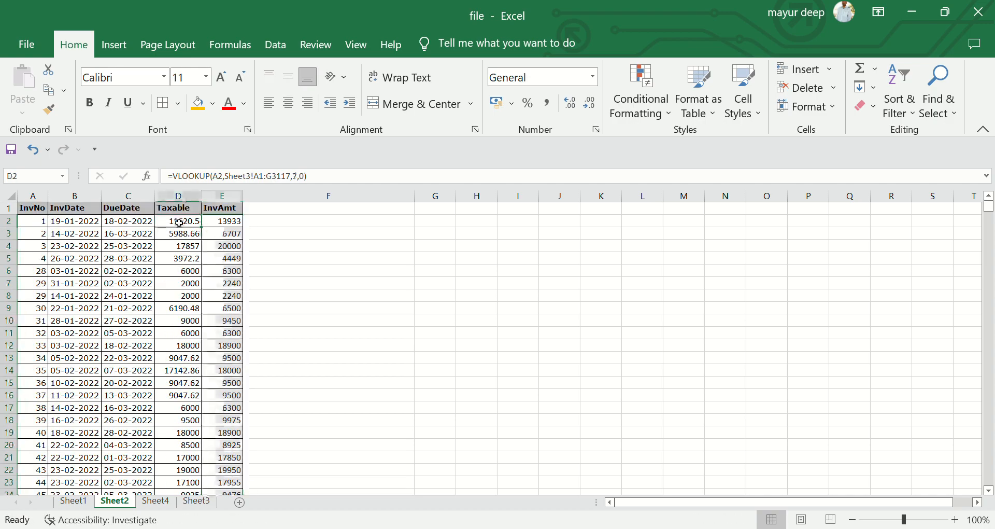
{"action": "left_click", "coordinate": [225, 228]}
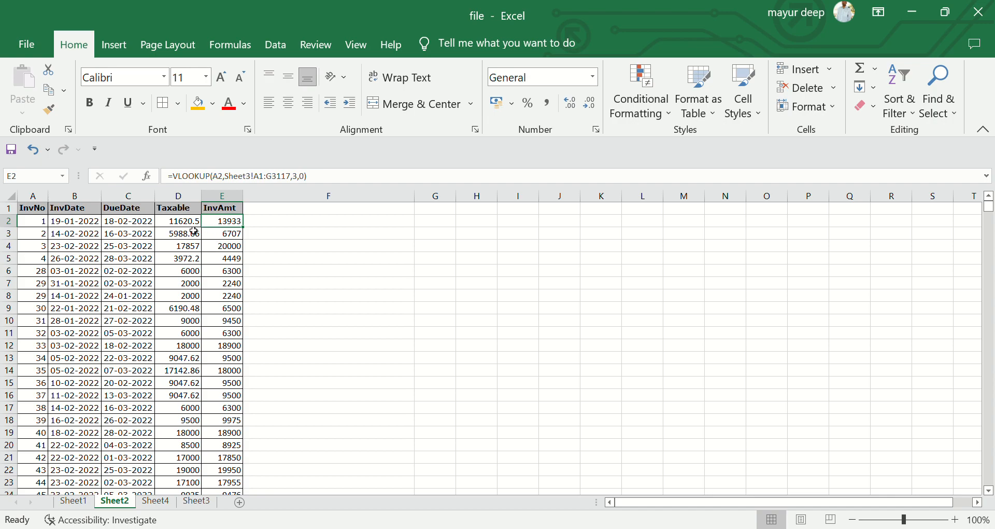
{"action": "left_click_drag", "start_coordinate": [194, 223], "coordinate": [233, 262]}
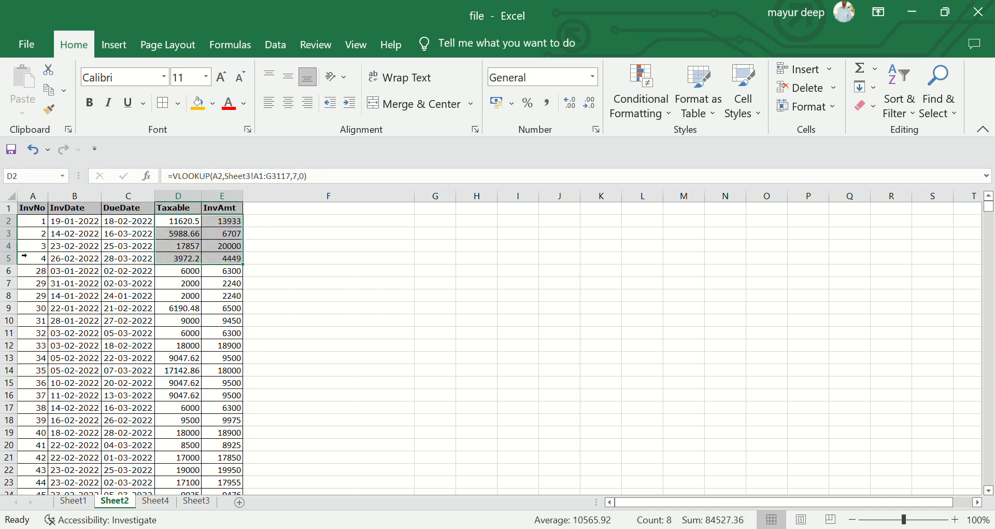
{"action": "left_click", "coordinate": [37, 296]}
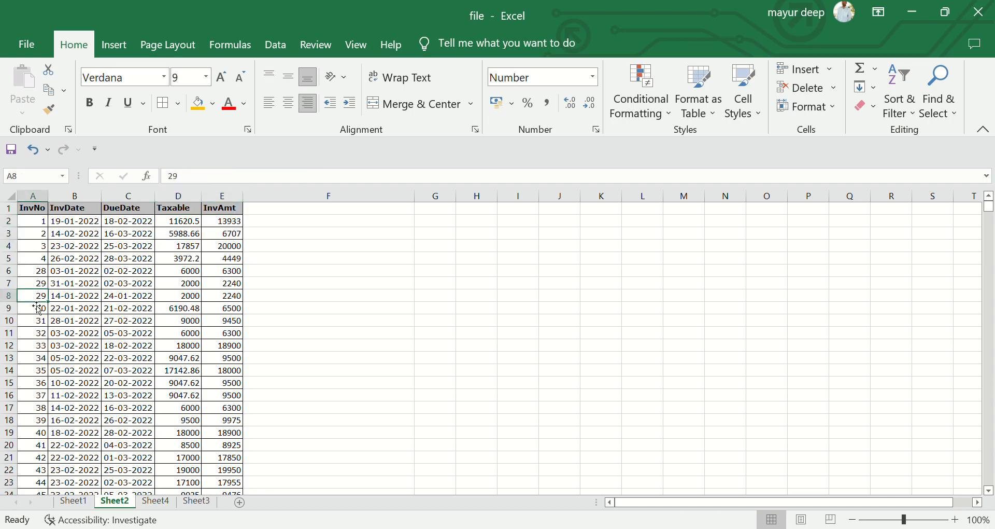
{"action": "left_click", "coordinate": [197, 500]}
{"action": "left_click", "coordinate": [114, 501]}
Step: Inspect the filled formulas down Sheet2's Taxable column and return to D2
{"action": "left_click", "coordinate": [200, 234]}
{"action": "key", "text": "Down"}
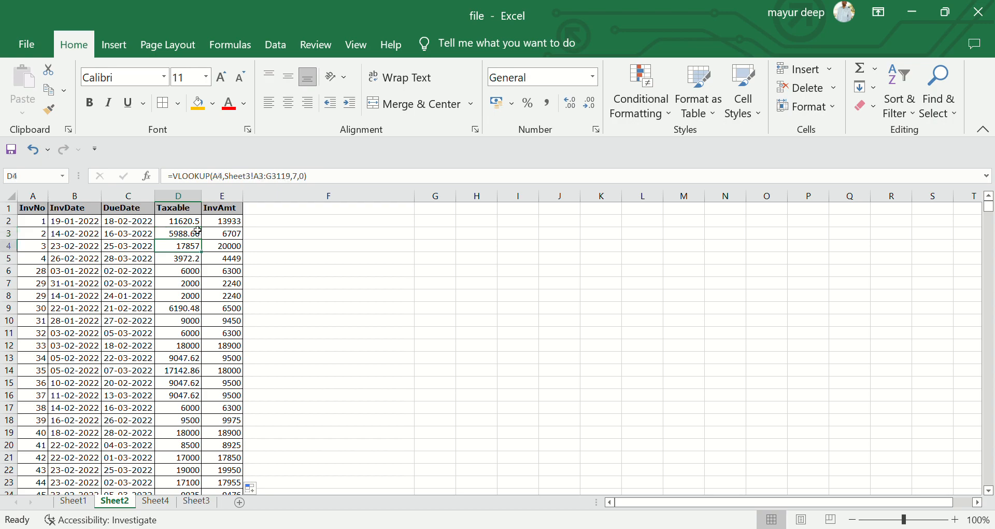
{"action": "key", "text": "ctrl+Down"}
{"action": "key", "text": "ctrl+Up"}
{"action": "key", "text": "Right"}
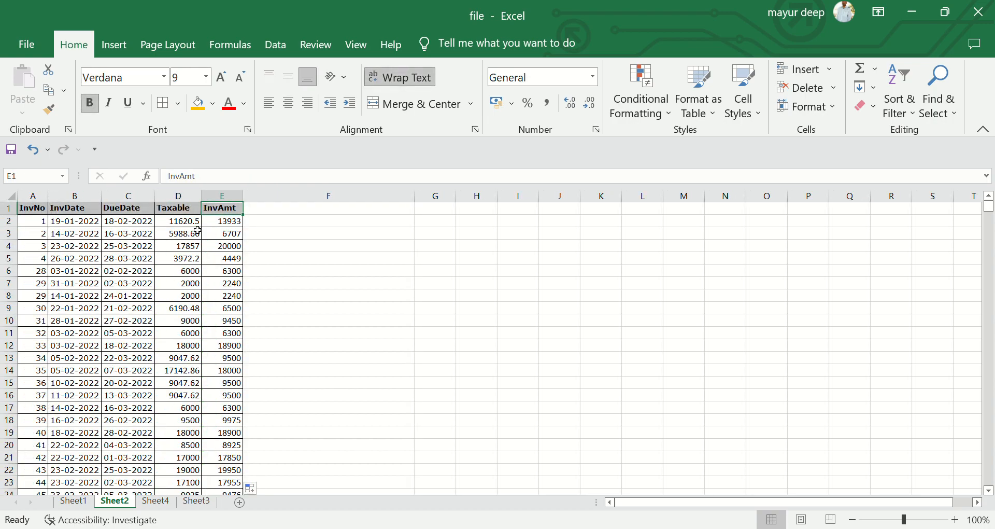
{"action": "key", "text": "Left"}
{"action": "key", "text": "Down"}
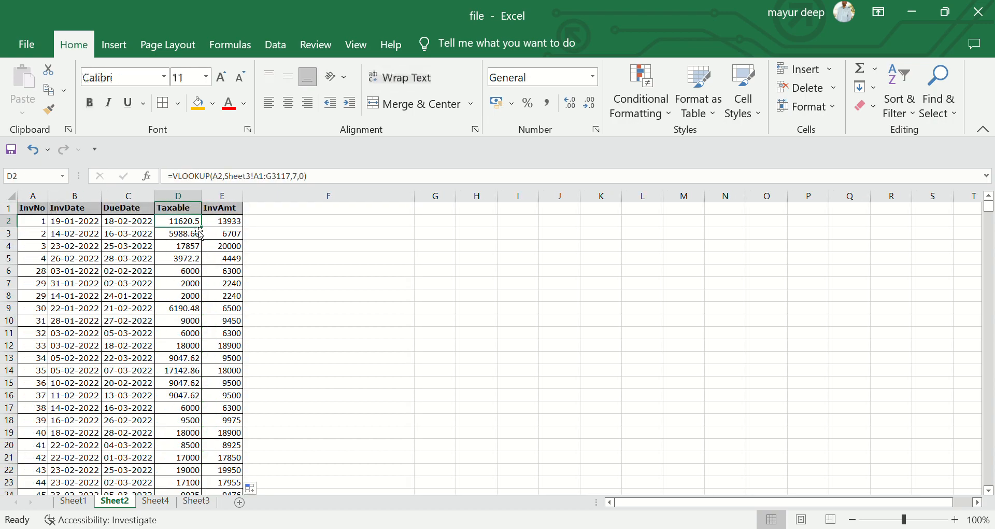
Step: Examine Sheet3's columns from InvNo to Taxable to check the column position of Taxable
{"action": "left_click", "coordinate": [188, 505]}
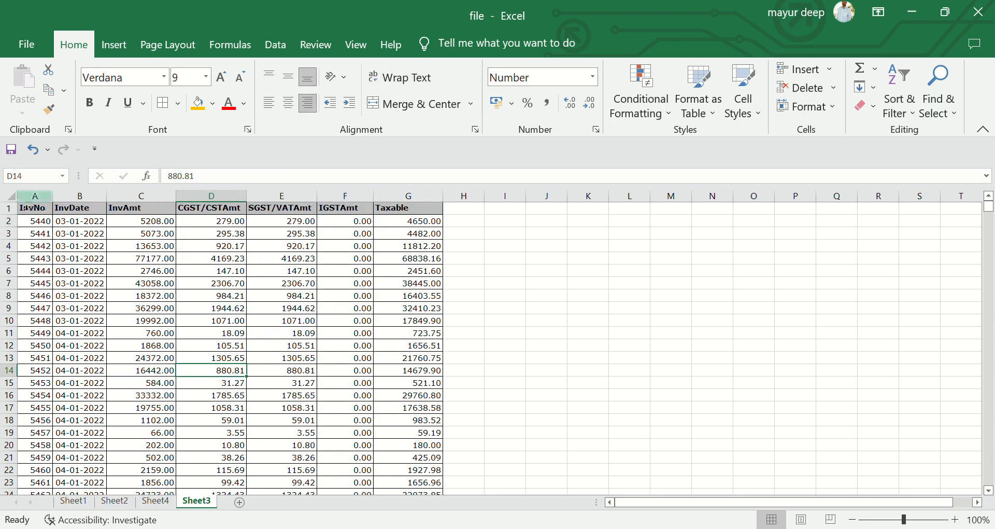
{"action": "left_click", "coordinate": [10, 196]}
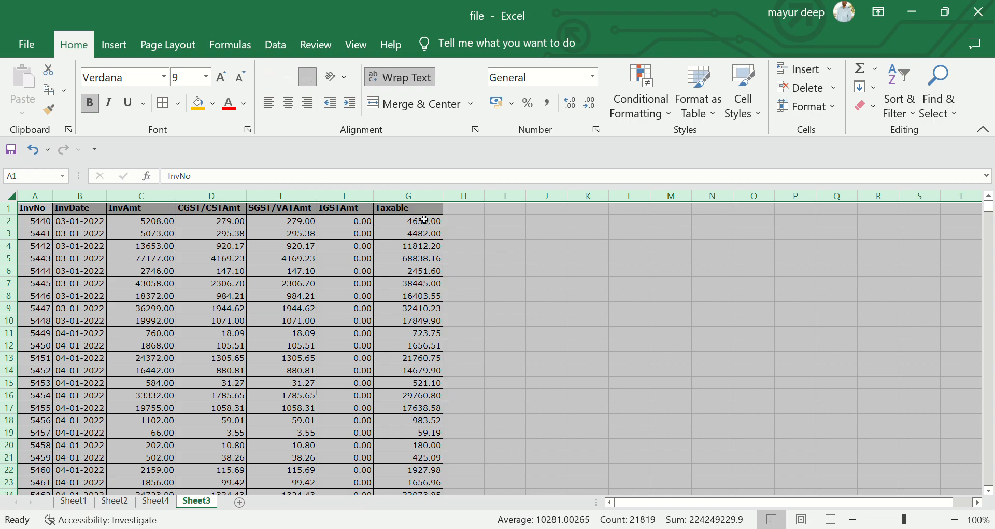
{"action": "left_click", "coordinate": [394, 244]}
{"action": "left_click", "coordinate": [407, 197]}
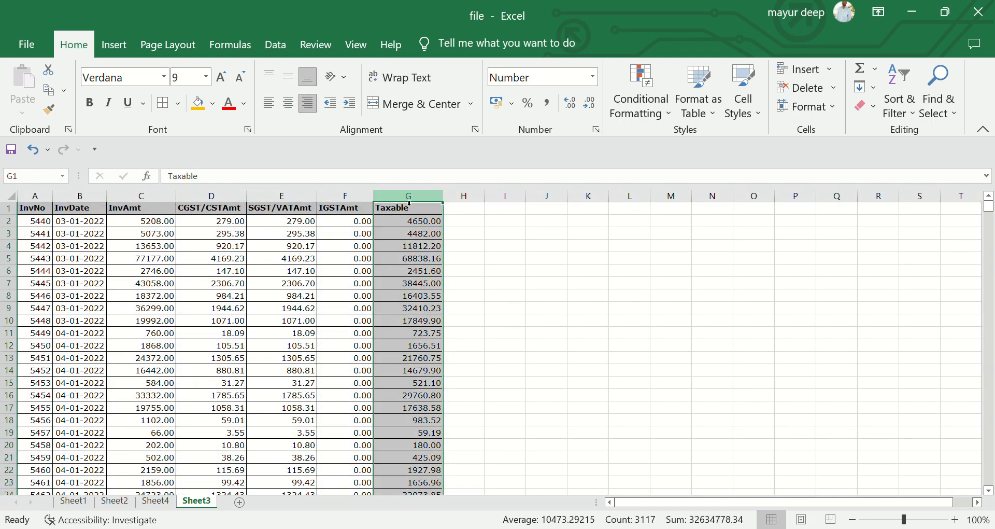
{"action": "left_click_drag", "start_coordinate": [50, 208], "coordinate": [406, 204]}
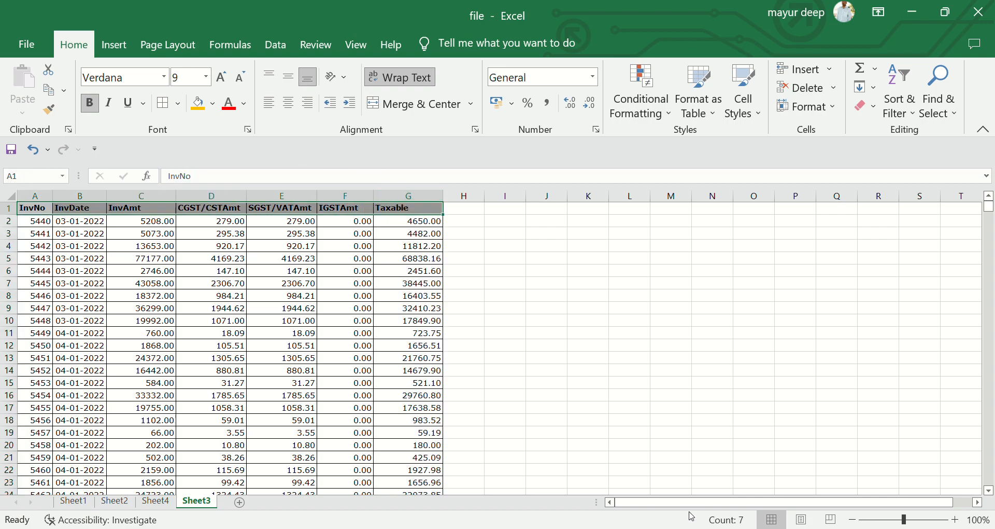
{"action": "left_click", "coordinate": [403, 290]}
{"action": "left_click", "coordinate": [422, 201]}
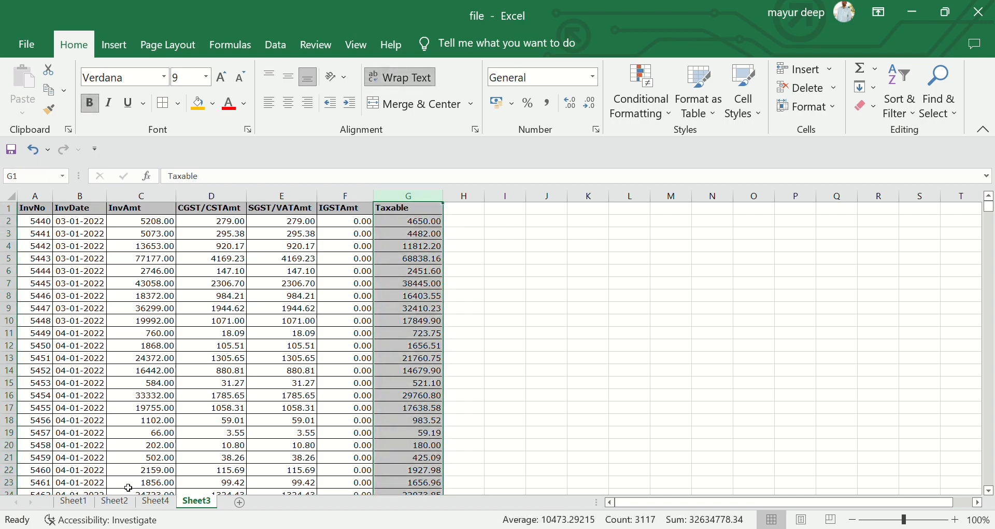
Step: Insert a blank column before the Taxable column in Sheet3
{"action": "left_click", "coordinate": [115, 500]}
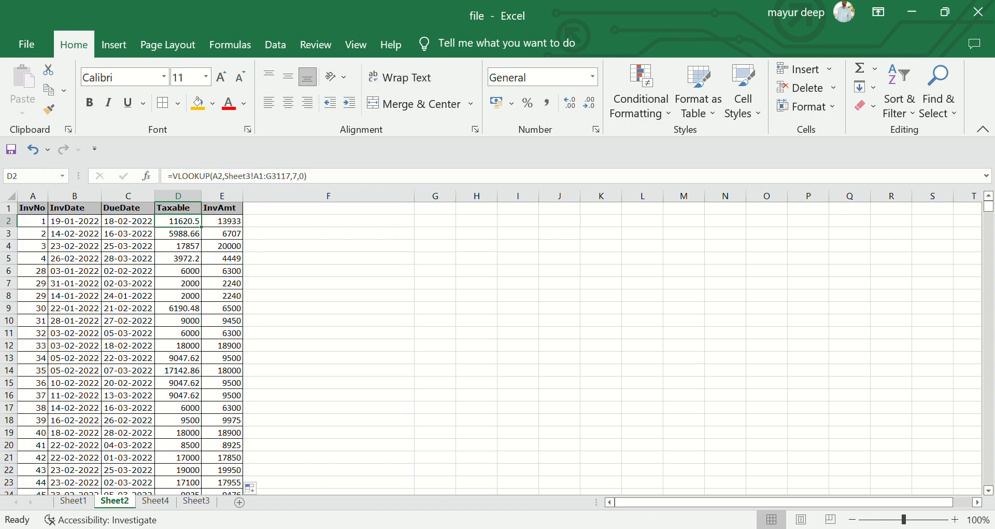
{"action": "left_click", "coordinate": [197, 501]}
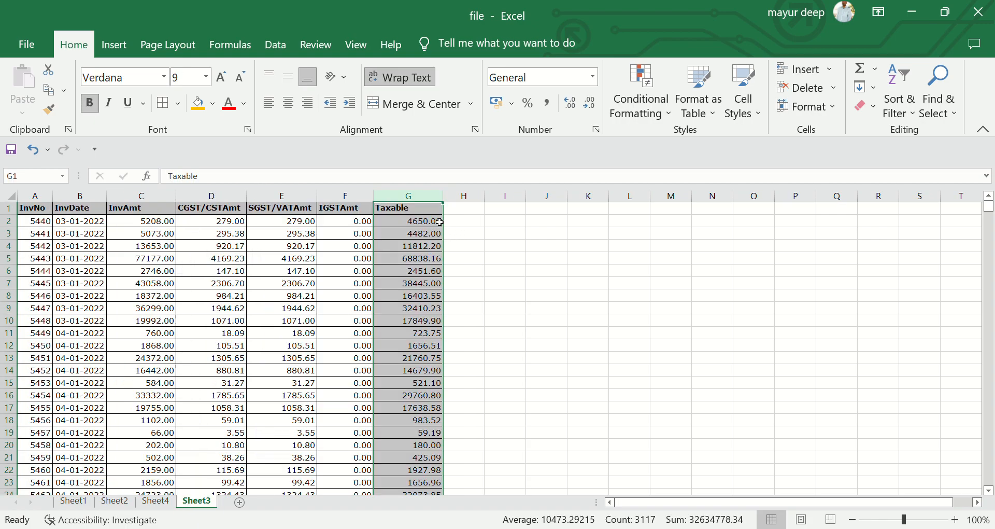
{"action": "key", "text": "ctrl+shift+plus"}
{"action": "left_click", "coordinate": [384, 223]}
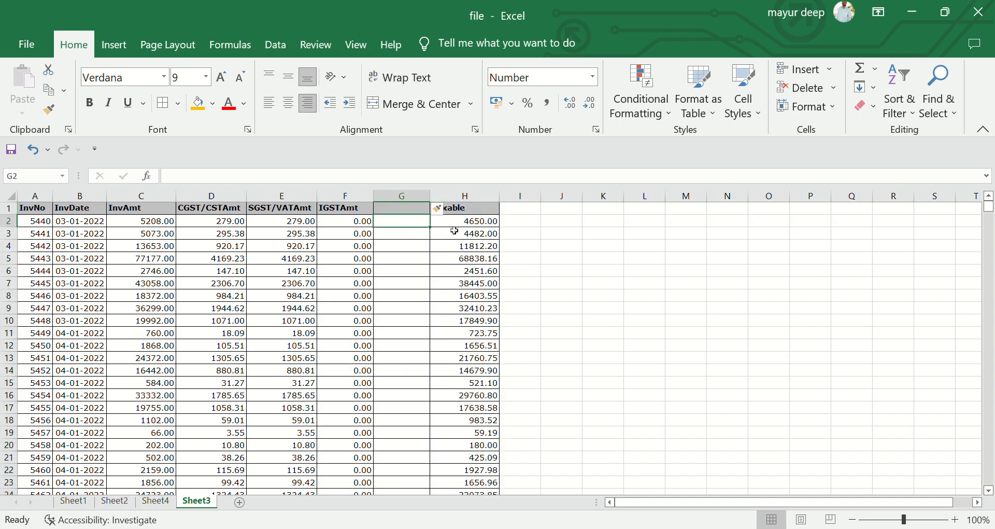
Step: Check how the inserted Sheet3 column affects the Taxable and InvAmt formulas in D2 and E2 of Sheet2
{"action": "left_click", "coordinate": [114, 501]}
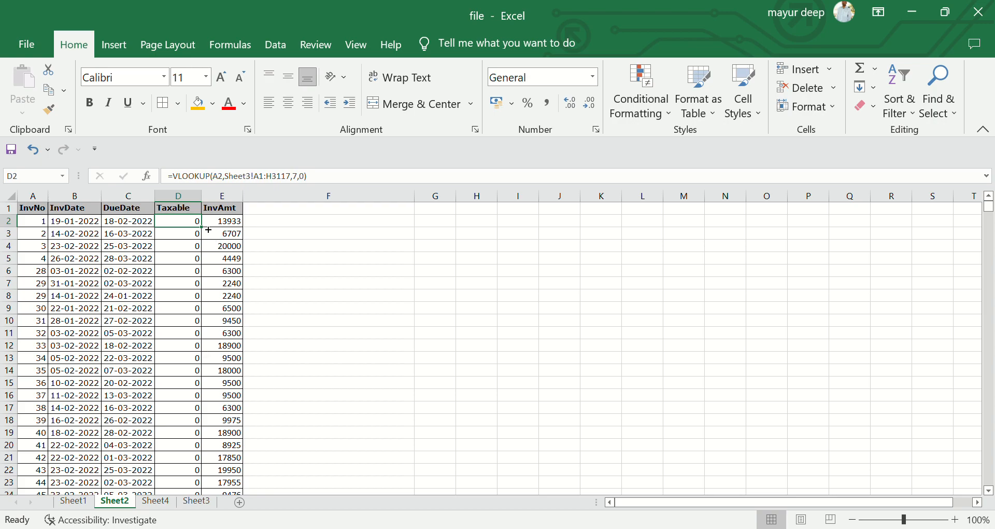
{"action": "left_click", "coordinate": [197, 501]}
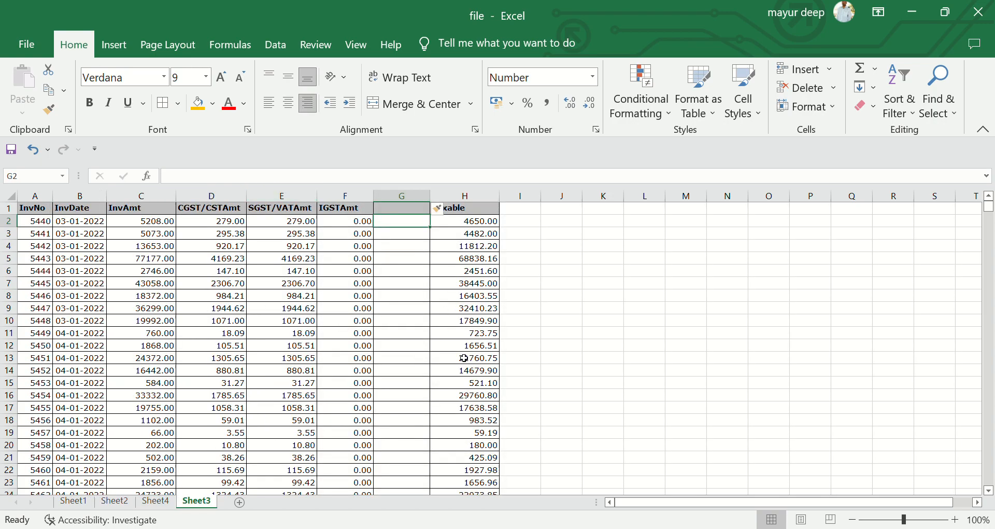
{"action": "left_click", "coordinate": [119, 515]}
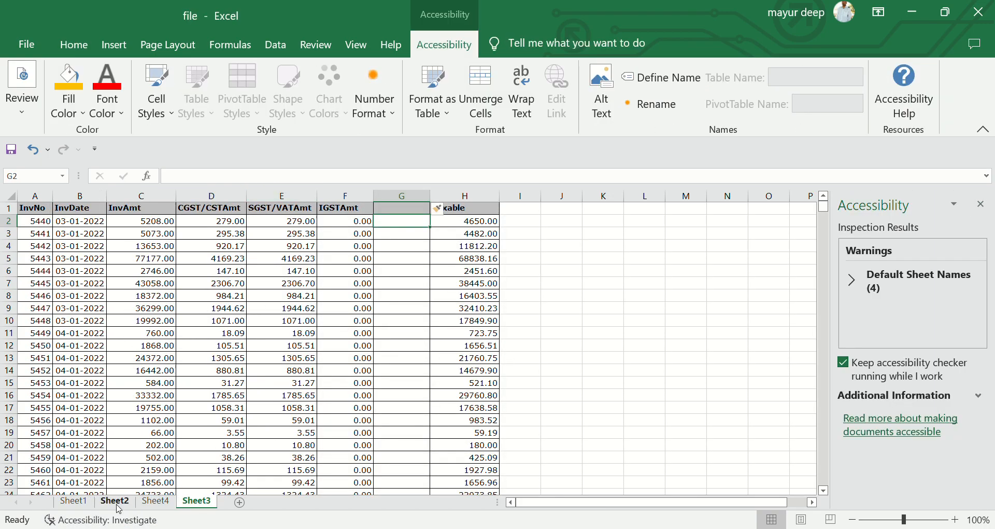
{"action": "left_click", "coordinate": [989, 216]}
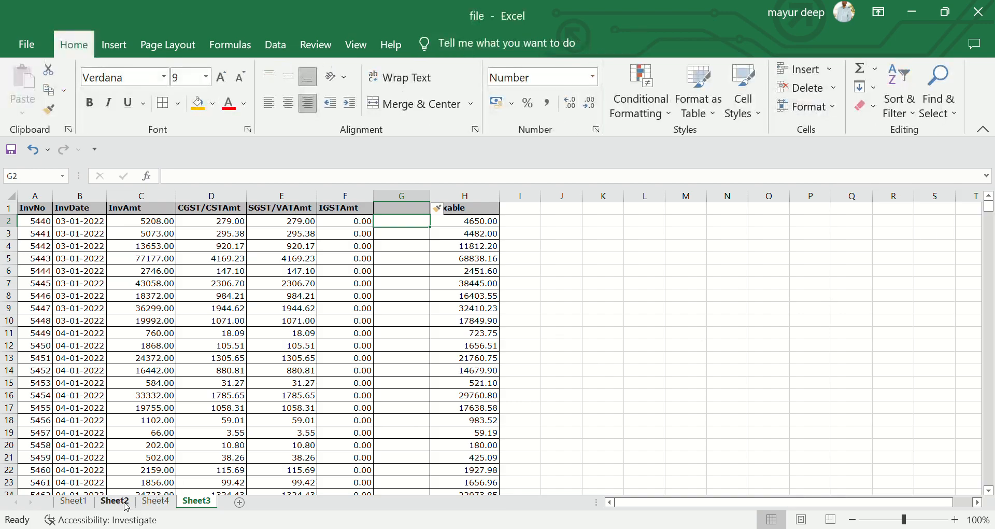
{"action": "left_click", "coordinate": [114, 501]}
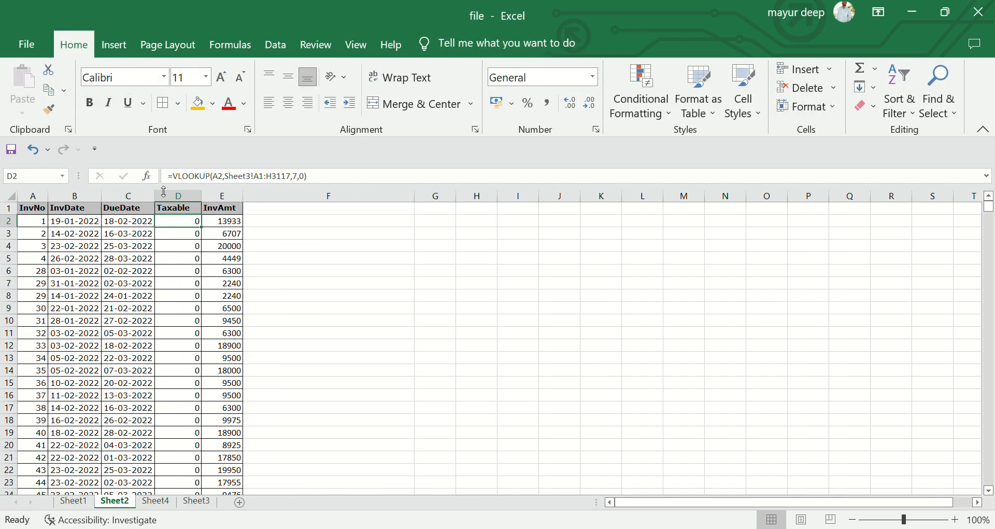
{"action": "left_click", "coordinate": [235, 223]}
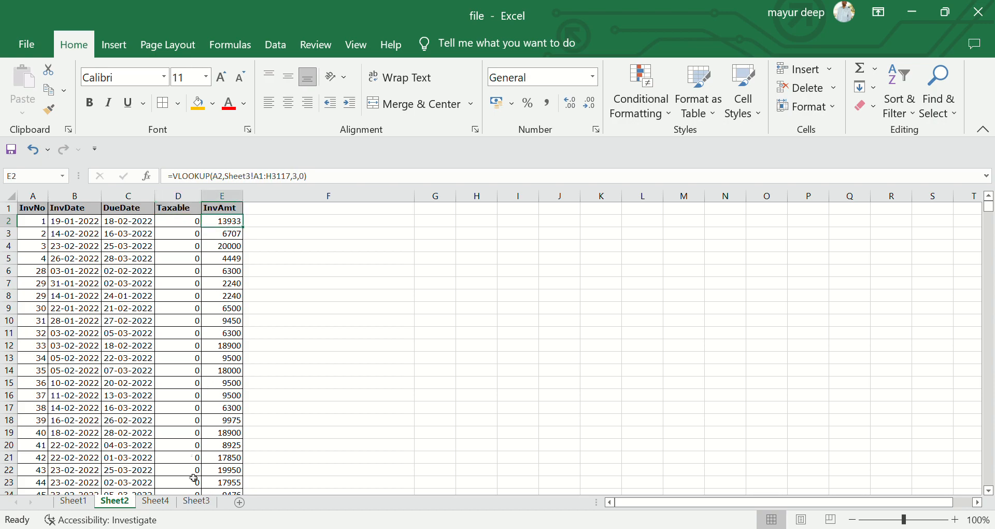
Step: Delete the blank column before the Taxable column in Sheet3
{"action": "left_click", "coordinate": [196, 501]}
{"action": "left_click", "coordinate": [423, 209]}
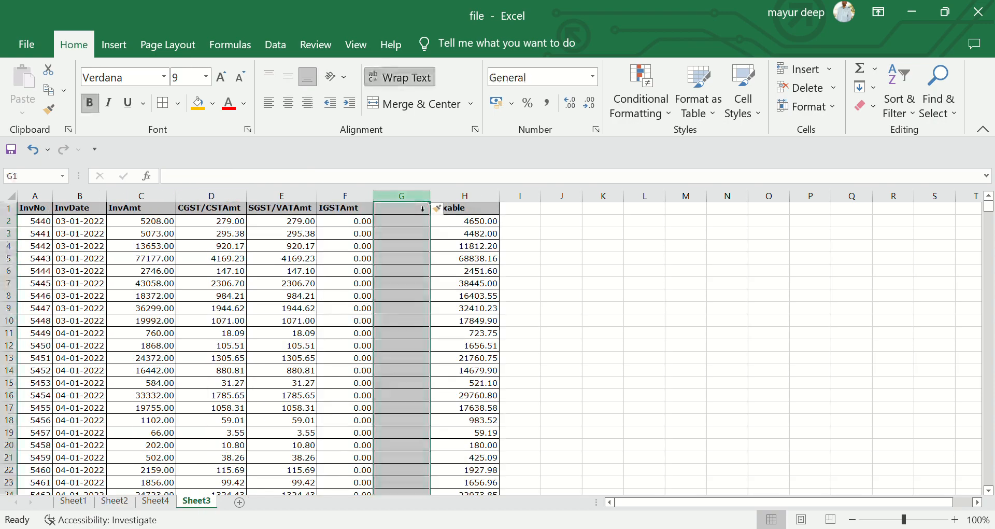
{"action": "key", "text": "ctrl+minus"}
{"action": "left_click", "coordinate": [89, 519]}
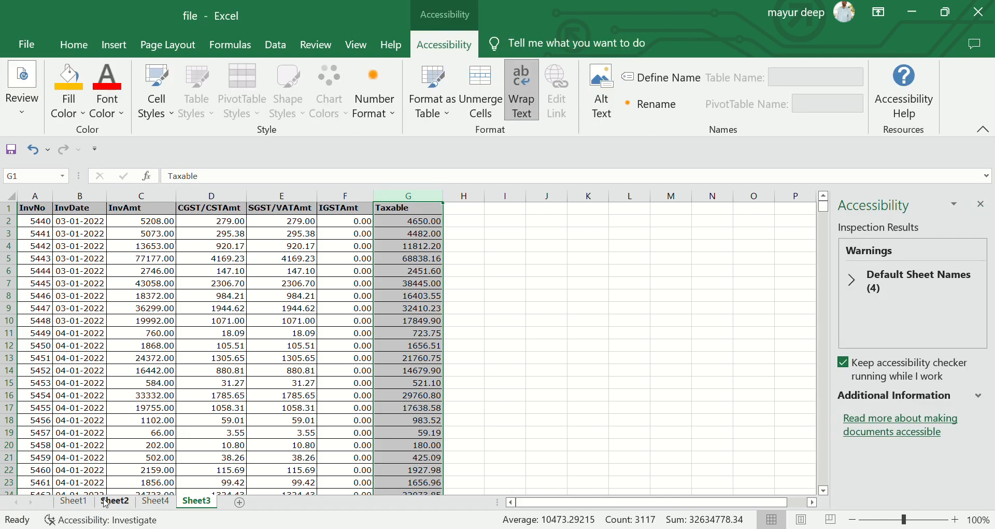
Step: Check the Taxable and InvAmt lookup formulas in D2 and E2 of Sheet2 after the source column's removal
{"action": "left_click", "coordinate": [114, 500]}
{"action": "left_click", "coordinate": [981, 206]}
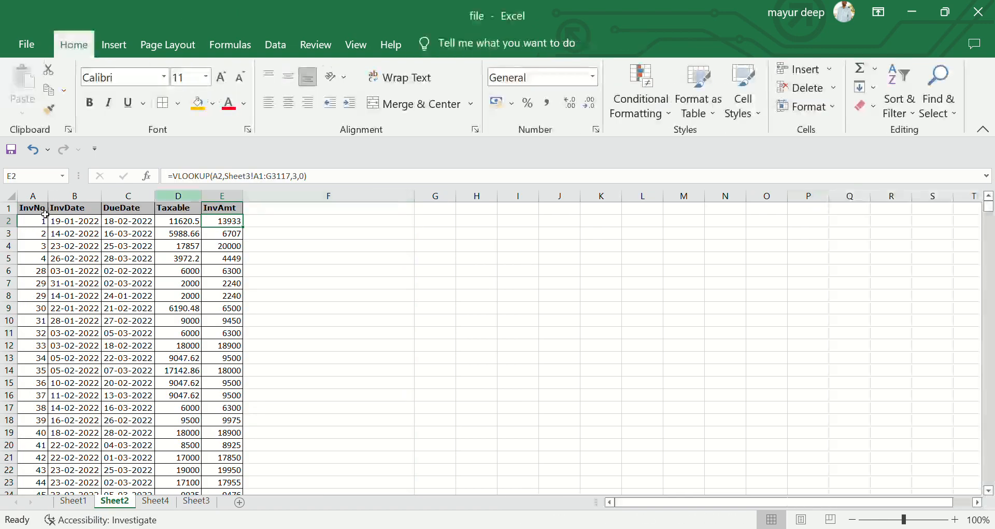
{"action": "left_click", "coordinate": [196, 227]}
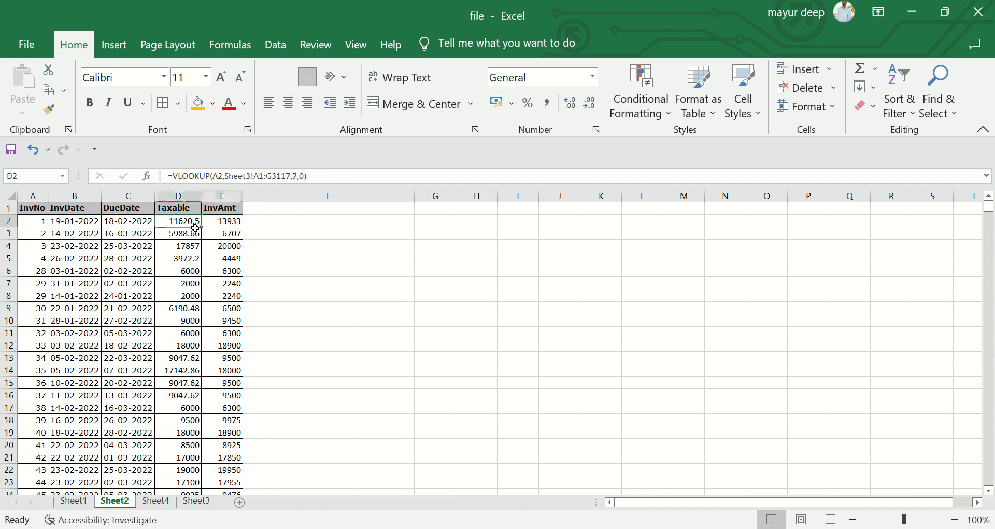
{"action": "left_click", "coordinate": [224, 226]}
{"action": "left_click_drag", "start_coordinate": [185, 226], "coordinate": [231, 483]}
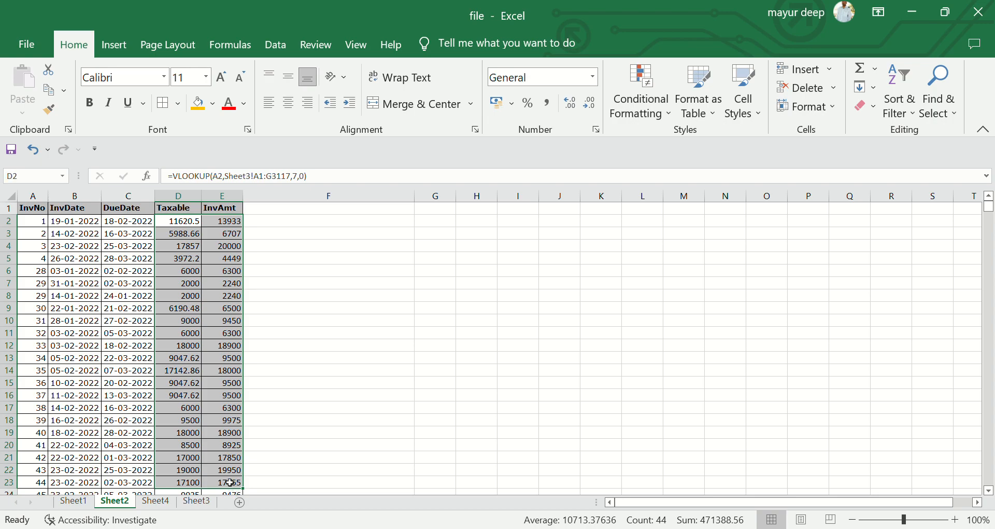
Step: Copy all Taxable and InvAmt formulas in Sheet2 from row 2 to row 3117 and paste them in place as values
{"action": "left_click_drag", "start_coordinate": [188, 220], "coordinate": [226, 256]}
{"action": "key", "text": "ctrl+shift+Down"}
{"action": "key", "text": "ctrl+c"}
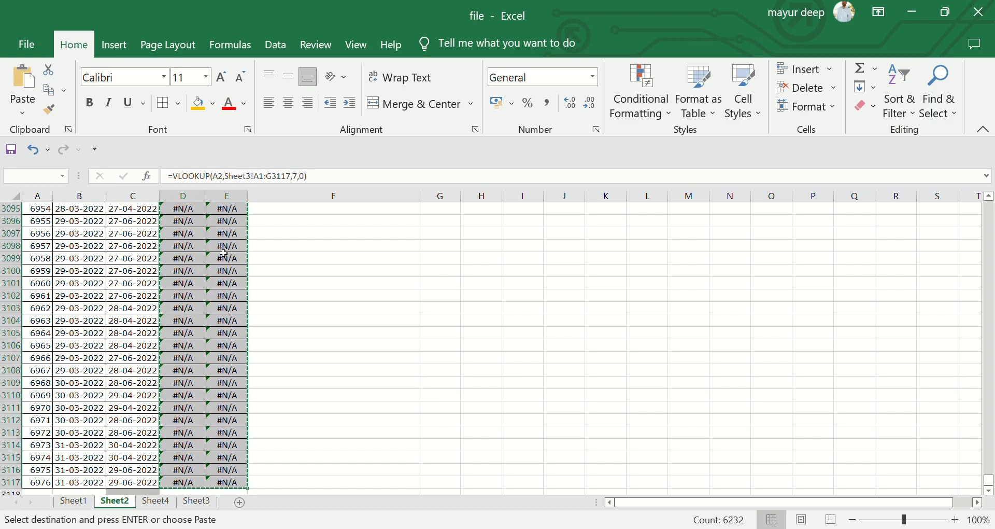
{"action": "key", "text": "ctrl+Up"}
{"action": "key", "text": "Down"}
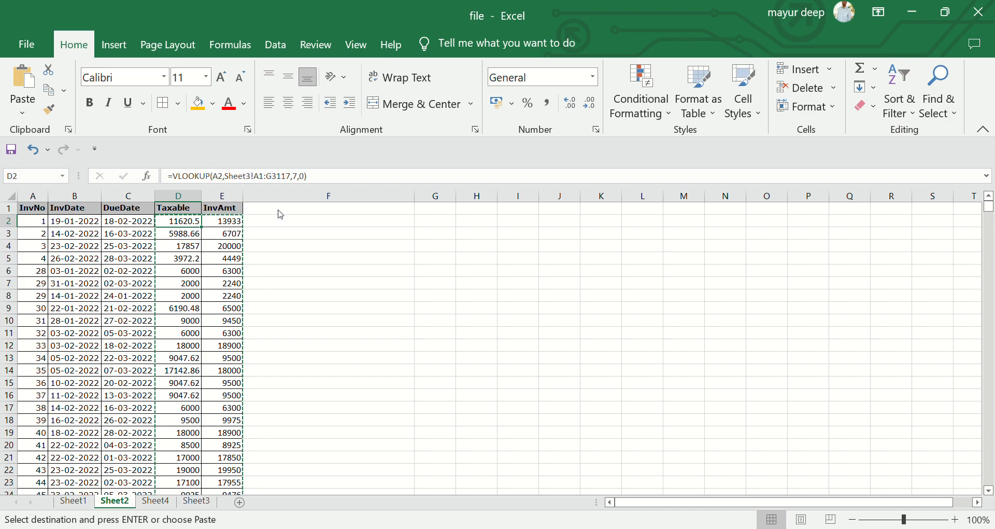
{"action": "key", "text": "ctrl+v"}
{"action": "key", "text": "ctrl+v"}
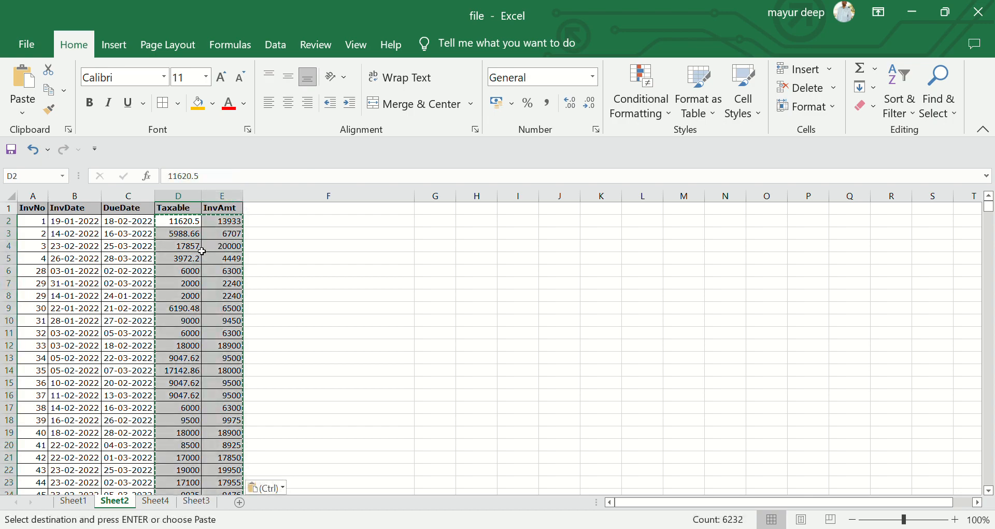
Step: Inspect several Taxable and InvAmt cells in Sheet2 to verify that they hold plain values instead of formulas
{"action": "left_click", "coordinate": [188, 227]}
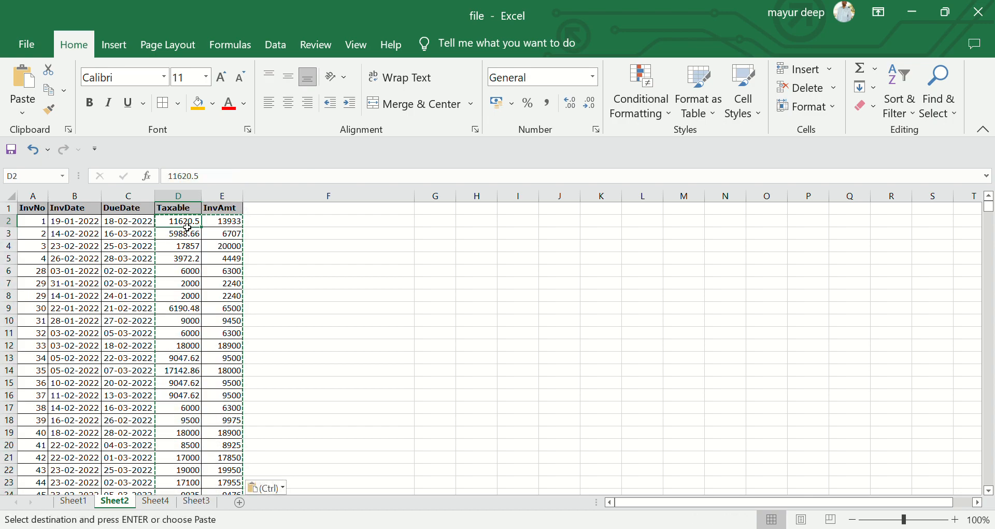
{"action": "left_click", "coordinate": [230, 230]}
{"action": "left_click", "coordinate": [186, 246]}
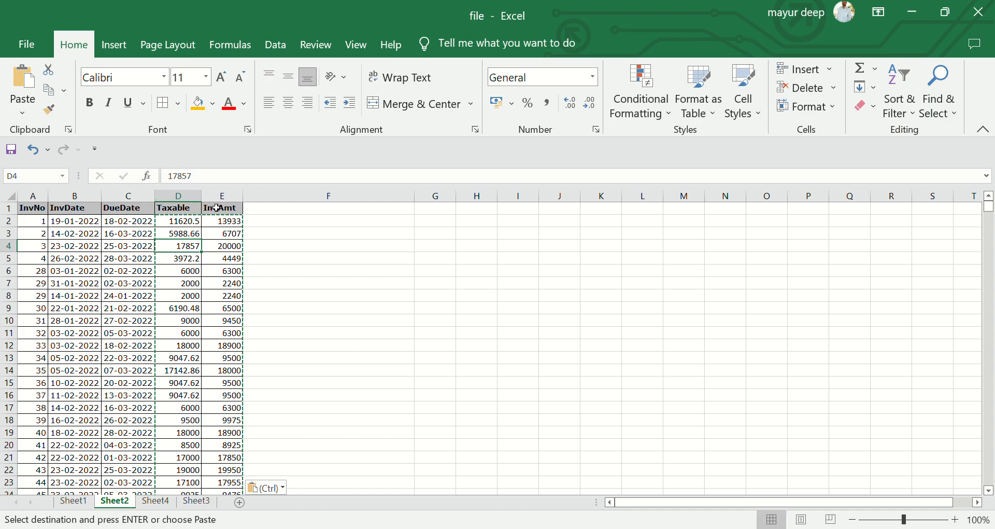
{"action": "left_click", "coordinate": [188, 284]}
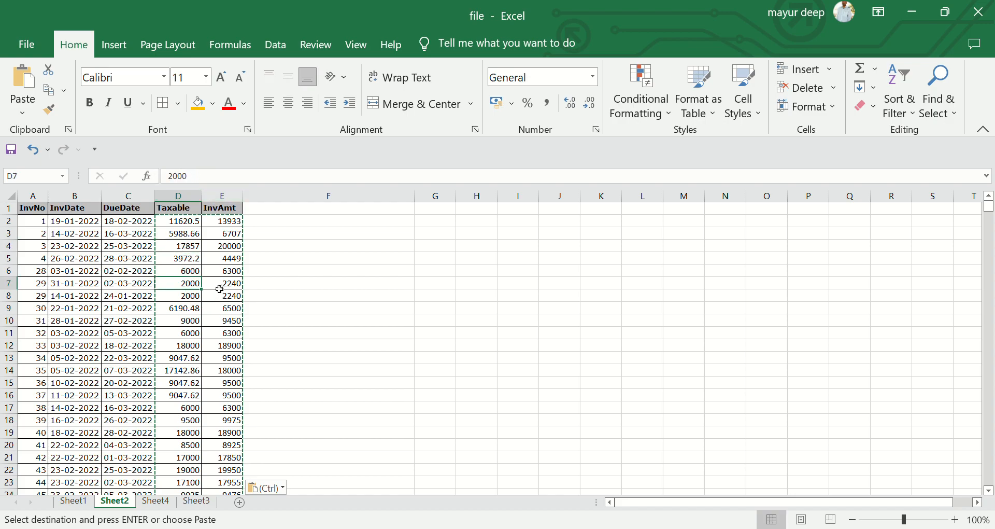
{"action": "left_click", "coordinate": [219, 289]}
{"action": "left_click", "coordinate": [224, 273]}
{"action": "left_click", "coordinate": [221, 251]}
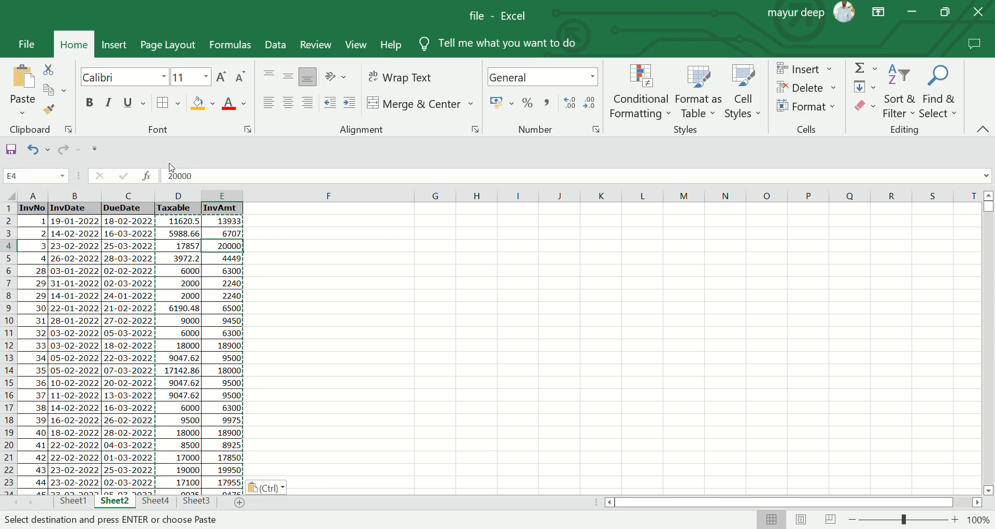
{"action": "left_click", "coordinate": [196, 222]}
{"action": "left_click", "coordinate": [227, 228]}
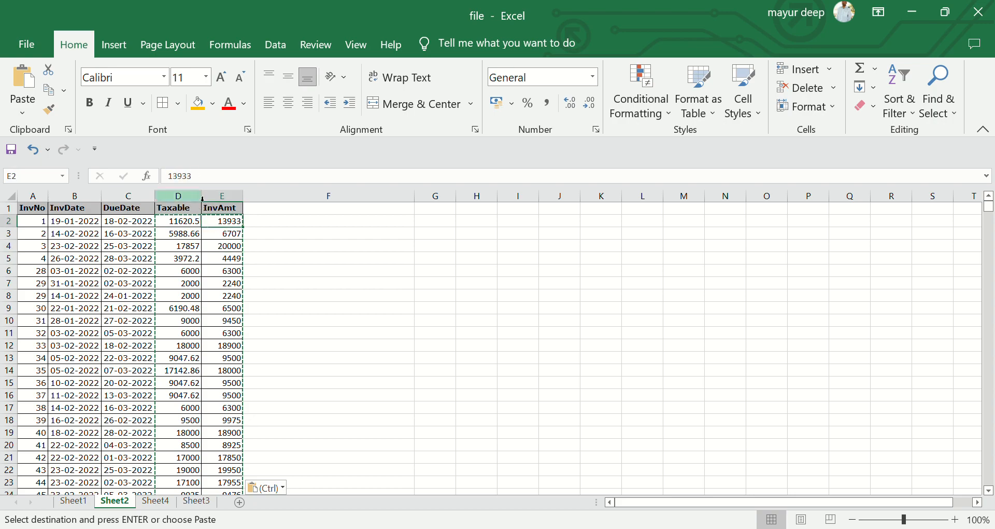
{"action": "left_click", "coordinate": [177, 226]}
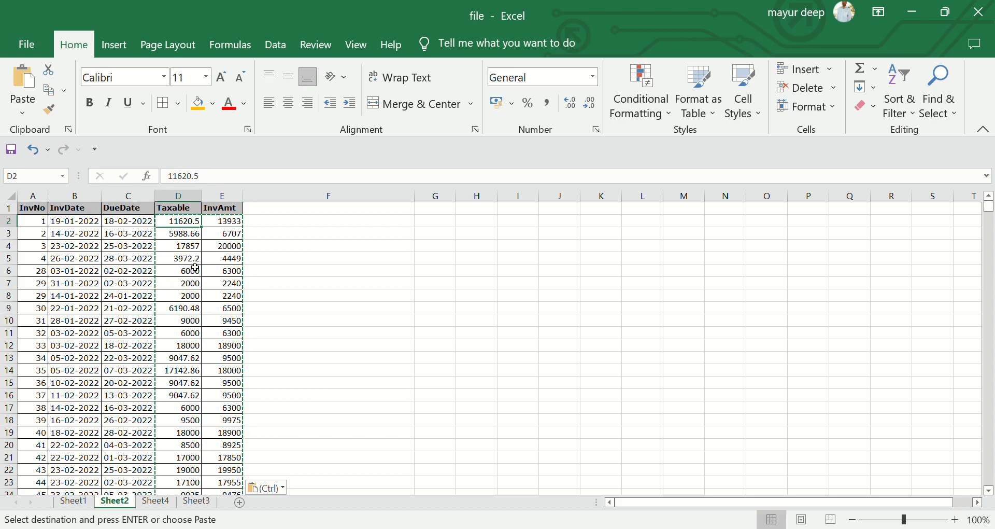
Step: Cancel the pending copy of the Taxable and InvAmt range and return to cell D2
{"action": "left_click", "coordinate": [19, 199]}
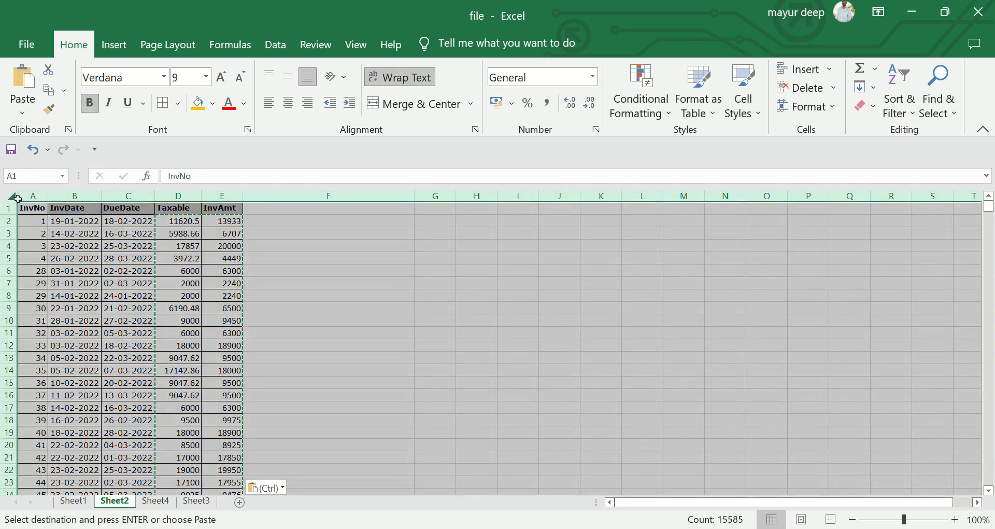
{"action": "left_click", "coordinate": [193, 227]}
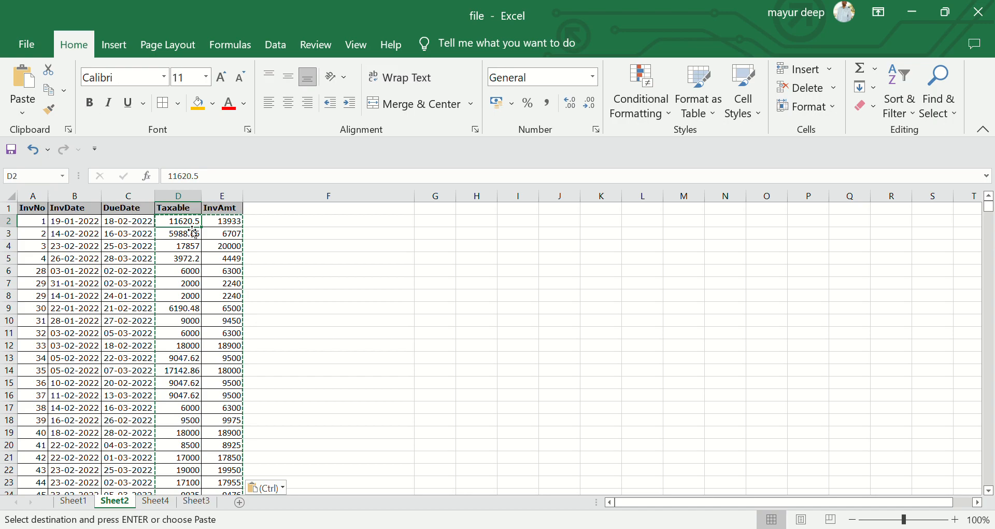
{"action": "mouse_move", "coordinate": [193, 230]}
{"action": "left_mouse_down"}
{"action": "mouse_move", "coordinate": [192, 316]}
{"action": "mouse_move", "coordinate": [192, 230]}
{"action": "left_mouse_up"}
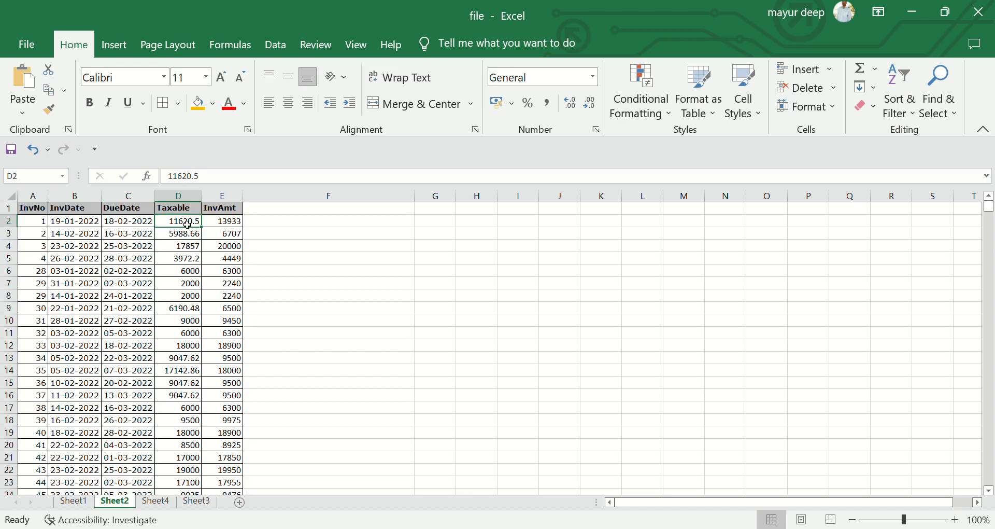
{"action": "left_click", "coordinate": [40, 197]}
{"action": "left_click", "coordinate": [150, 237]}
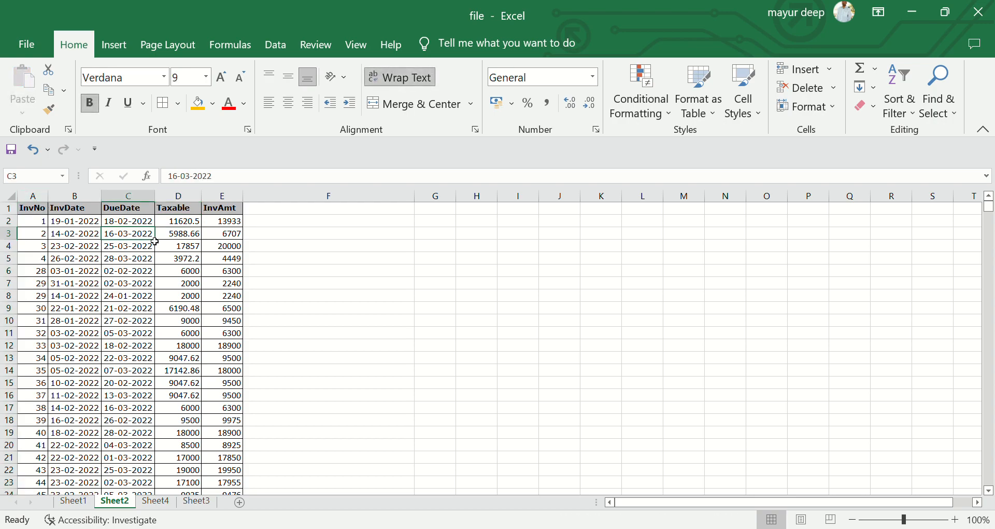
{"action": "left_click", "coordinate": [200, 221]}
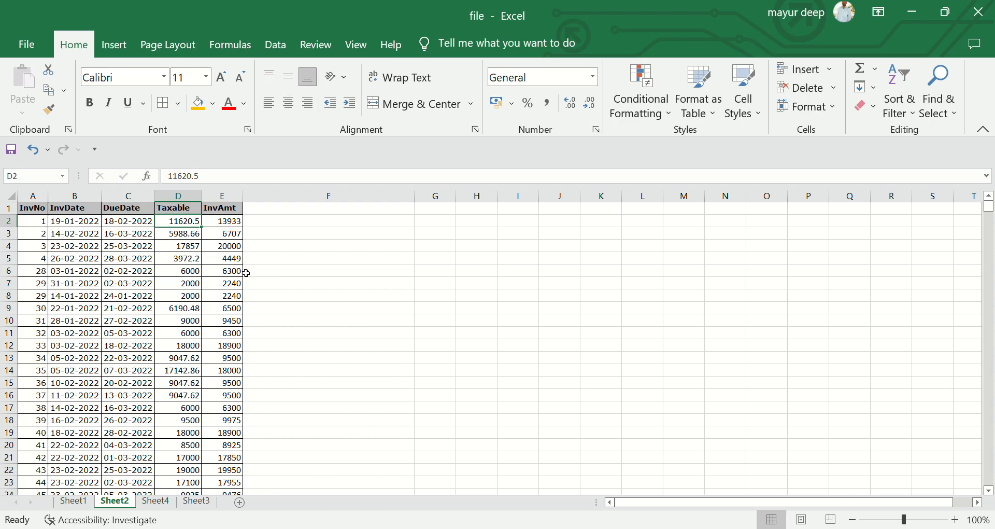
{"action": "left_click", "coordinate": [228, 221]}
{"action": "left_click_drag", "start_coordinate": [187, 221], "coordinate": [233, 300]}
{"action": "left_click", "coordinate": [197, 236]}
{"action": "left_click", "coordinate": [189, 222]}
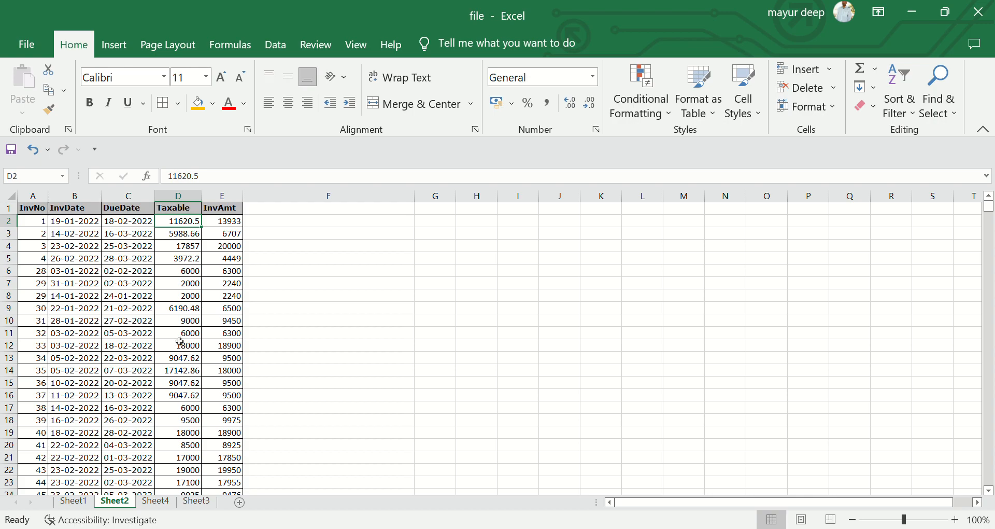